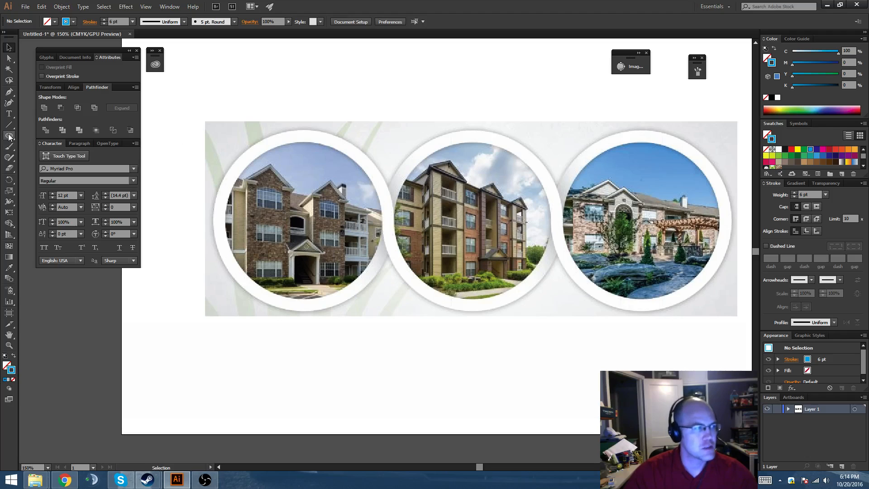
Draw an unfilled circle about 3.42 in across over the left photo's white ring and set its stroke weight to 18 pt.
{"action": "left_click_drag", "start_coordinate": [306, 225], "coordinate": [384, 275]}
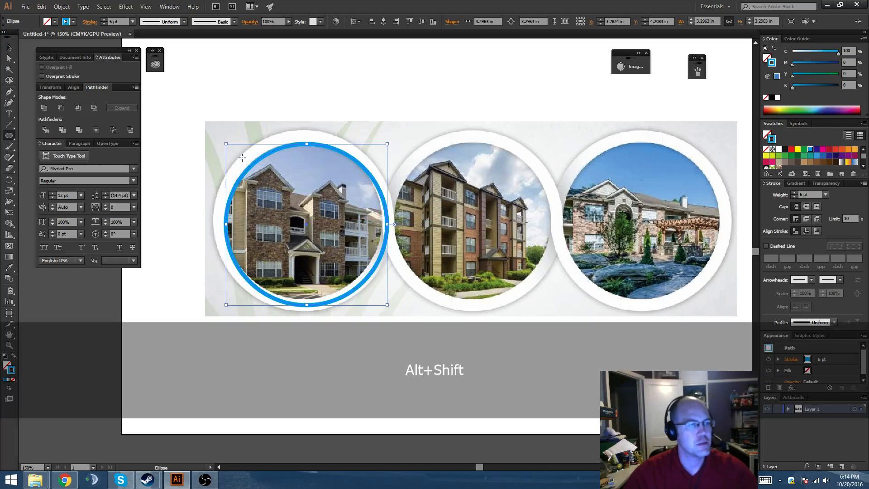
{"action": "key", "text": "v"}
{"action": "left_click_drag", "start_coordinate": [227, 145], "coordinate": [220, 138]}
{"action": "left_click", "coordinate": [795, 193]}
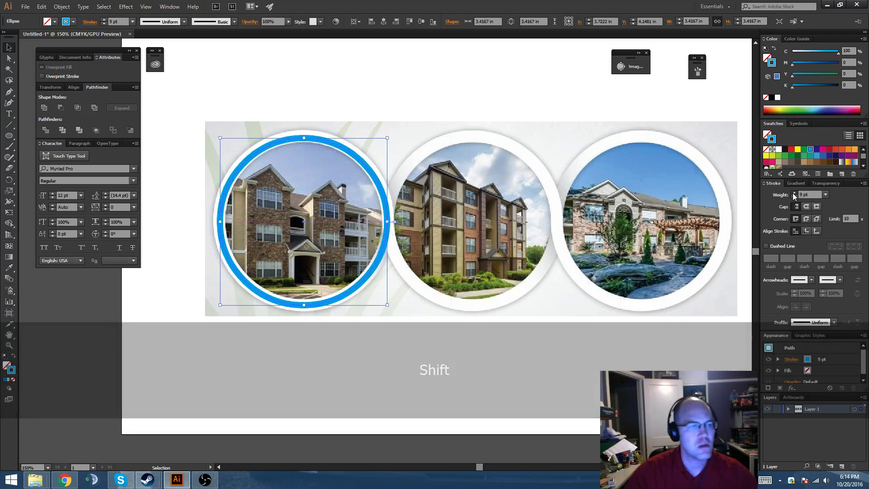
{"action": "left_click", "coordinate": [795, 193]}
{"action": "left_click", "coordinate": [795, 194]}
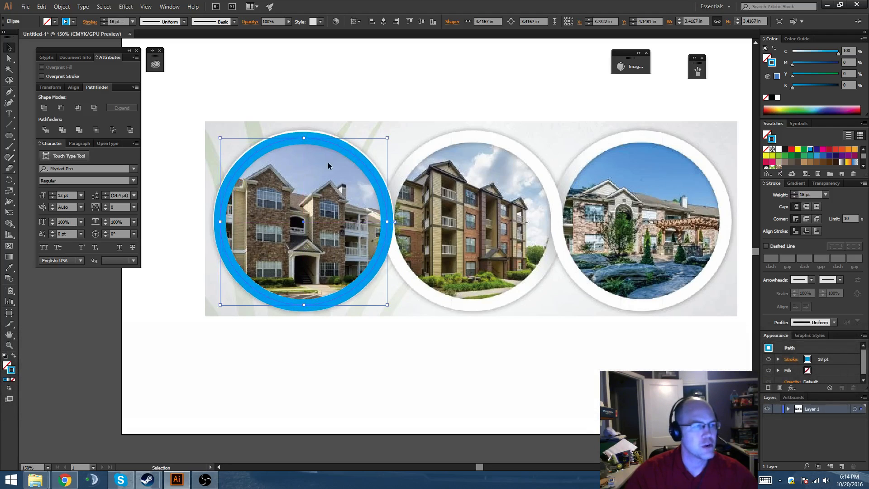
Enlarge the circle with its stroke to about 3.46 in across so it covers the left white ring exactly.
{"action": "mouse_move", "coordinate": [307, 139]}
{"action": "left_mouse_down"}
{"action": "mouse_move", "coordinate": [369, 98]}
{"action": "mouse_move", "coordinate": [380, 113]}
{"action": "left_mouse_up"}
{"action": "scroll", "coordinate": [279, 138], "scroll_direction": "up", "scroll_amount": 1}
{"action": "scroll", "coordinate": [364, 128], "scroll_direction": "up", "scroll_amount": 1}
{"action": "left_click_drag", "start_coordinate": [404, 170], "coordinate": [389, 130]}
{"action": "scroll", "coordinate": [390, 130], "scroll_direction": "down", "scroll_amount": 1}
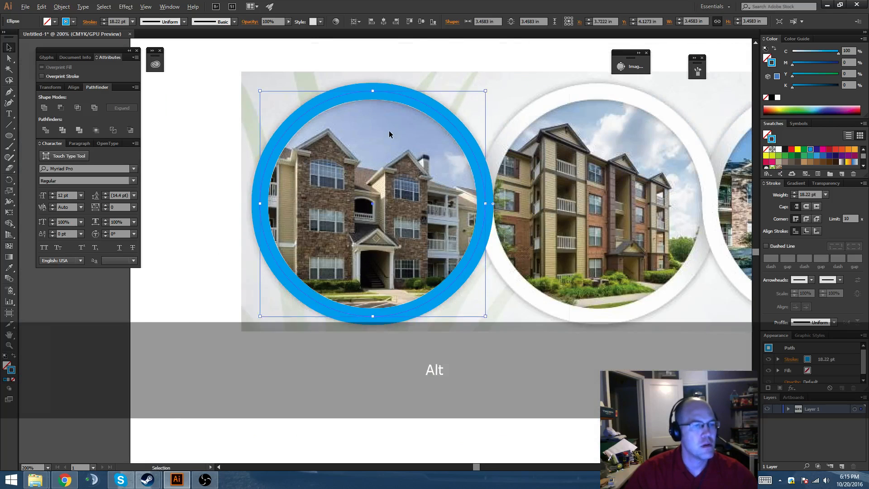
Expand the circle's fill and stroke into a filled ring shape.
{"action": "left_click_drag", "start_coordinate": [434, 188], "coordinate": [386, 192]}
{"action": "left_click", "coordinate": [61, 7]}
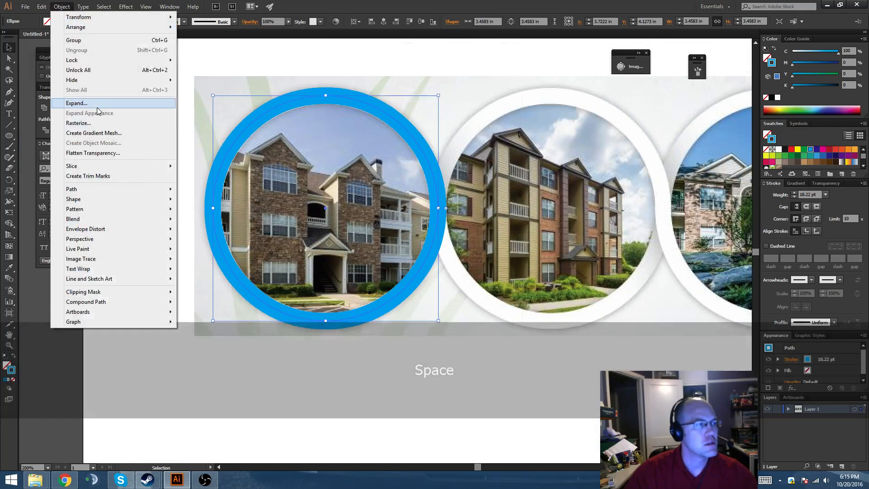
{"action": "left_click", "coordinate": [55, 101]}
{"action": "left_click_drag", "start_coordinate": [37, 13], "coordinate": [416, 144]}
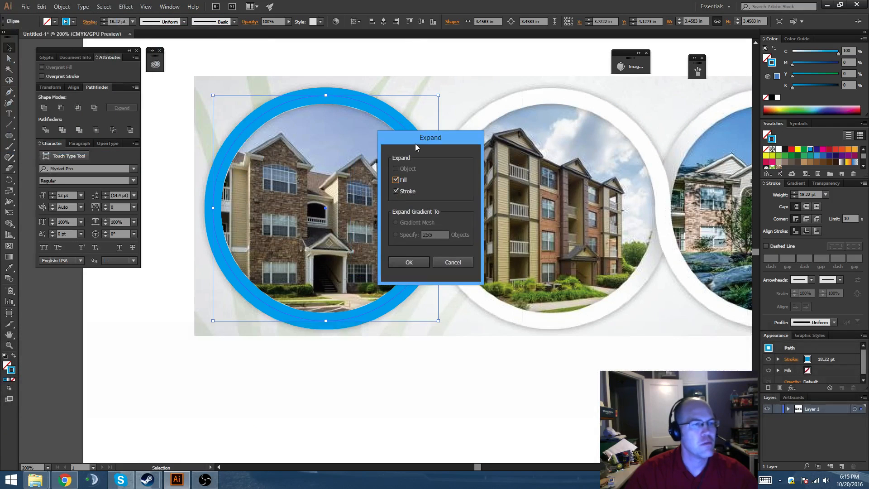
{"action": "key", "text": "Return"}
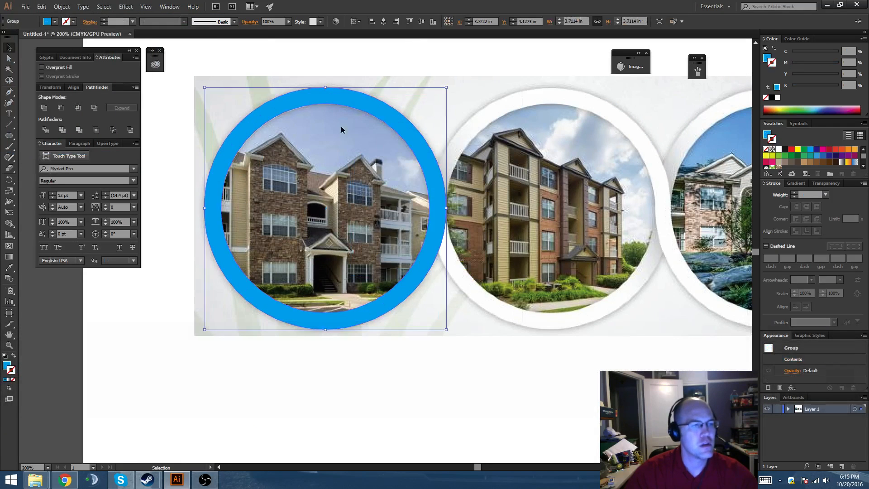
Ungroup the expanded ring, try moving it, and undo the move.
{"action": "left_click_drag", "start_coordinate": [366, 127], "coordinate": [442, 144]}
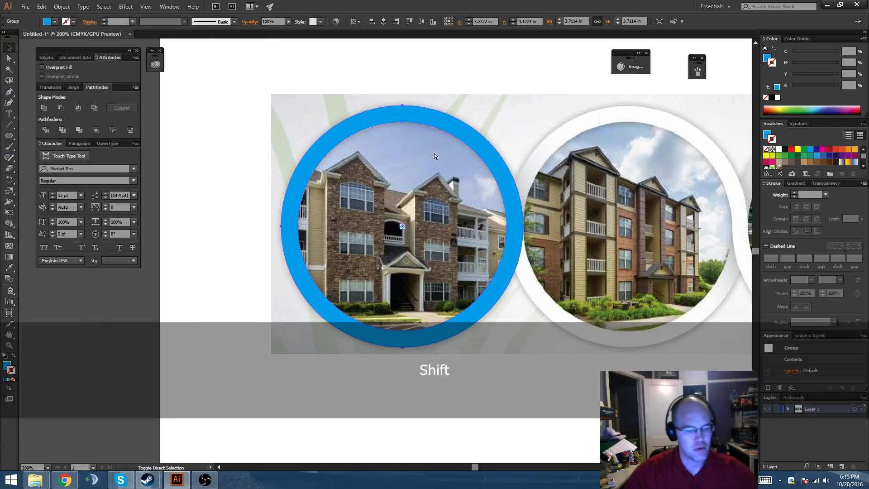
{"action": "key", "text": "ctrl+shift+g"}
{"action": "left_click", "coordinate": [299, 201]}
{"action": "left_click_drag", "start_coordinate": [298, 202], "coordinate": [329, 232]}
{"action": "key", "text": "ctrl+z"}
Draw a rectangle about 4.44 by 2.37 in from the ring's centre line downward and subtract it to remove the ring's lower half.
{"action": "left_click_drag", "start_coordinate": [7, 137], "coordinate": [31, 136]}
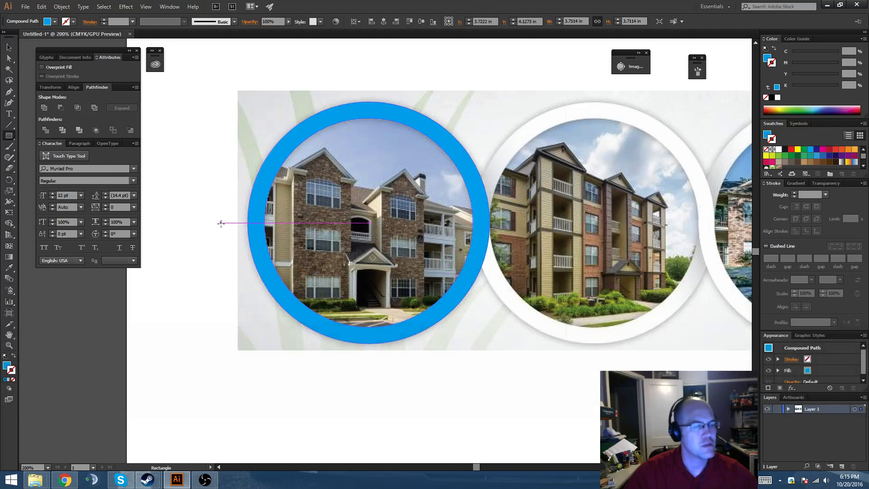
{"action": "key", "text": "ctrl+y"}
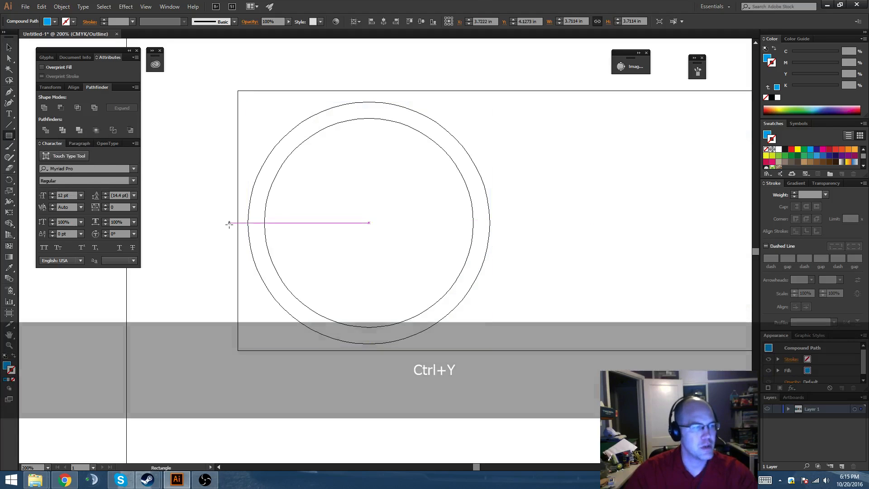
{"action": "key", "text": "ctrl+y"}
{"action": "left_click_drag", "start_coordinate": [229, 223], "coordinate": [519, 377]}
{"action": "key", "text": "v"}
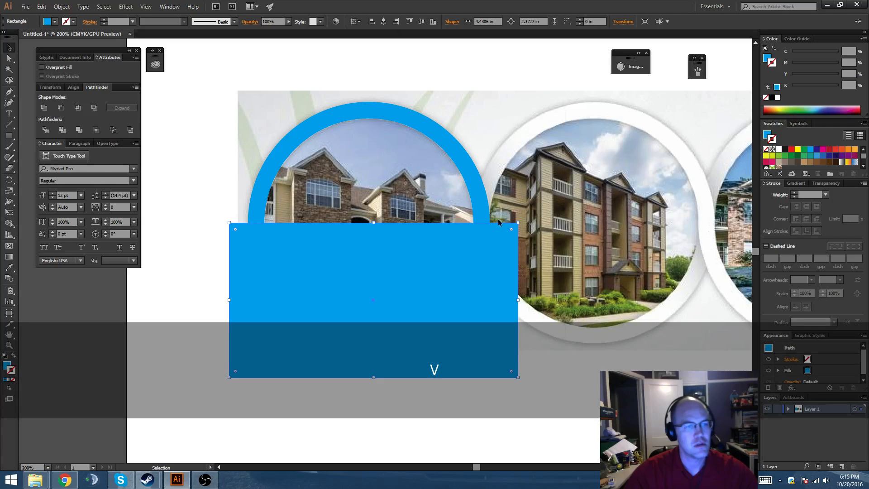
{"action": "left_click", "coordinate": [478, 200], "text": "shift"}
{"action": "left_click", "coordinate": [60, 109]}
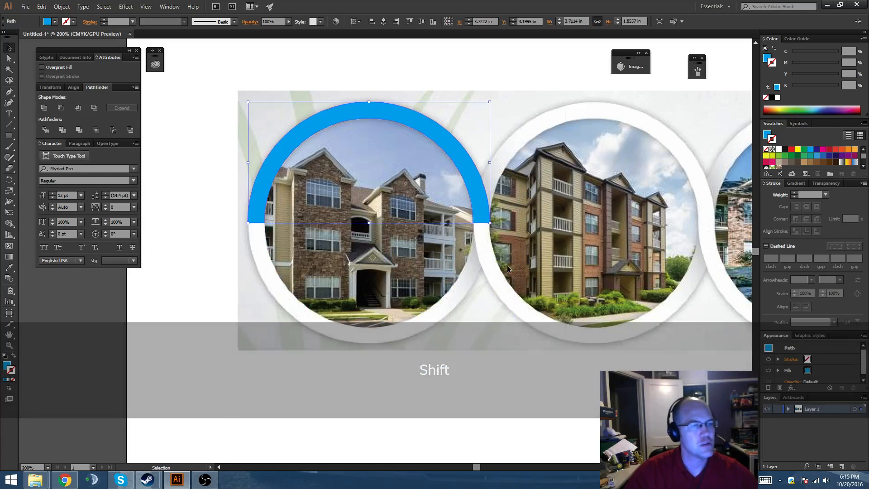
Make a flipped copy of the upper half ring and fit it directly below to complete the ring.
{"action": "left_click_drag", "start_coordinate": [507, 265], "coordinate": [435, 257]}
{"action": "scroll", "coordinate": [325, 262], "scroll_direction": "down", "scroll_amount": 1}
{"action": "left_click_drag", "start_coordinate": [324, 262], "coordinate": [329, 252]}
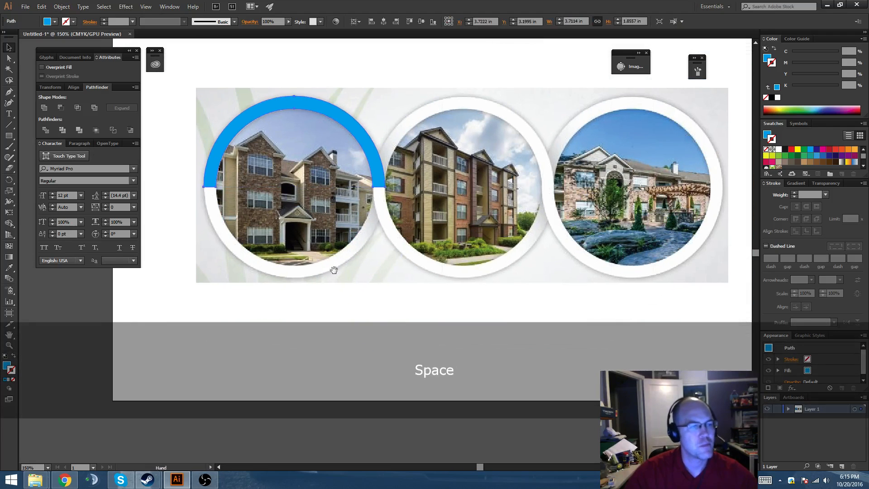
{"action": "left_click_drag", "start_coordinate": [380, 161], "coordinate": [376, 175]}
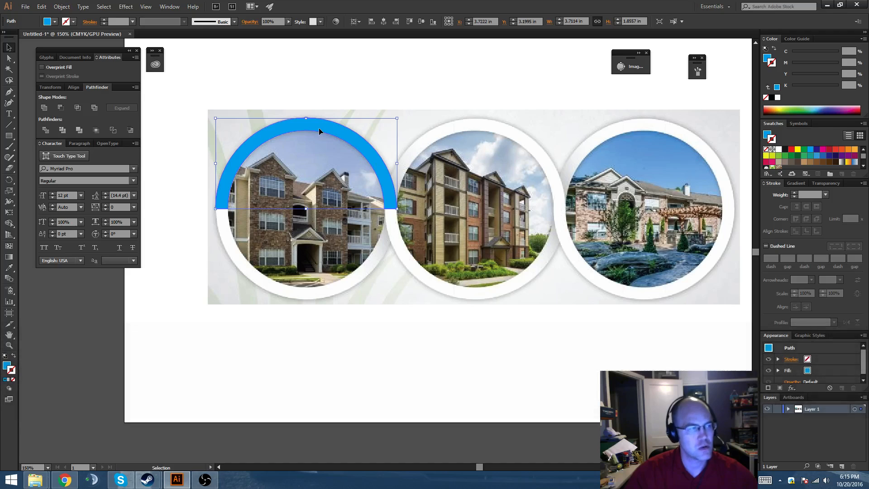
{"action": "key", "text": "alt"}
{"action": "left_click_drag", "start_coordinate": [345, 142], "coordinate": [241, 287]}
{"action": "scroll", "coordinate": [384, 254], "scroll_direction": "up", "scroll_amount": 1}
{"action": "left_click_drag", "start_coordinate": [392, 253], "coordinate": [395, 225]}
{"action": "key", "text": "space"}
{"action": "scroll", "coordinate": [412, 255], "scroll_direction": "down", "scroll_amount": 1}
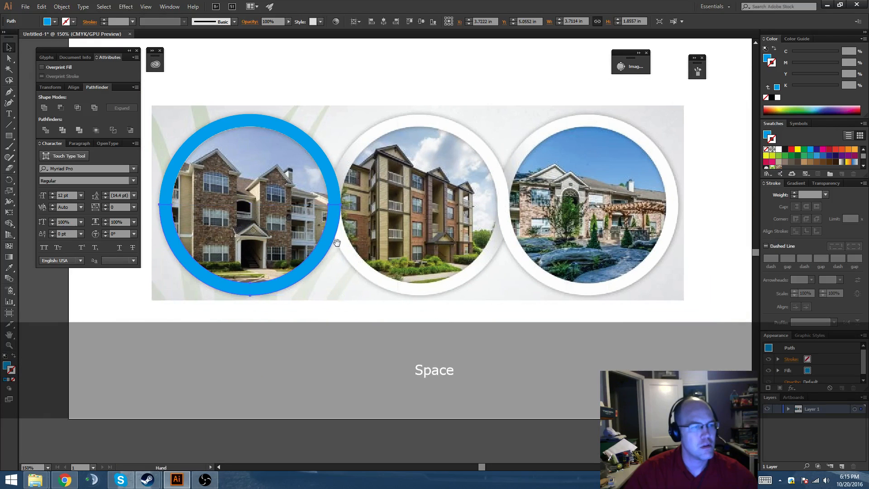
Check the Smart Guides setting and select both halves of the left ring.
{"action": "left_click", "coordinate": [146, 7]}
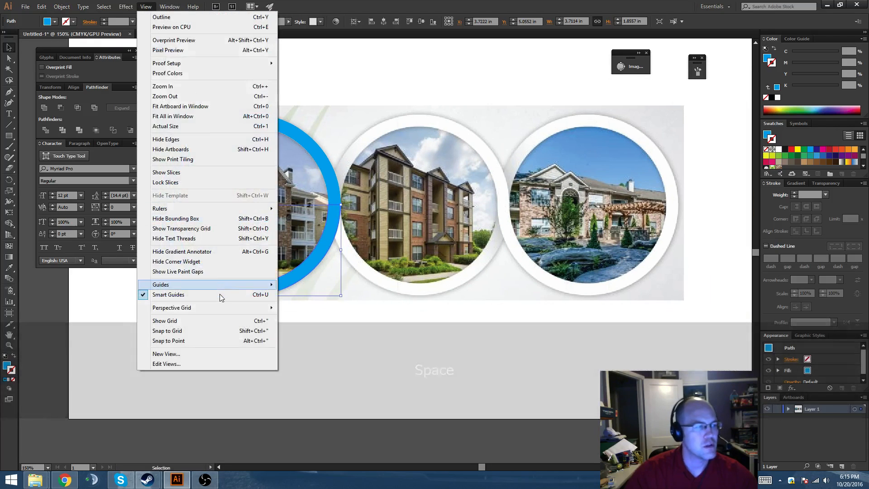
{"action": "left_click", "coordinate": [220, 297]}
{"action": "key", "text": "space"}
{"action": "left_click_drag", "start_coordinate": [345, 230], "coordinate": [441, 227]}
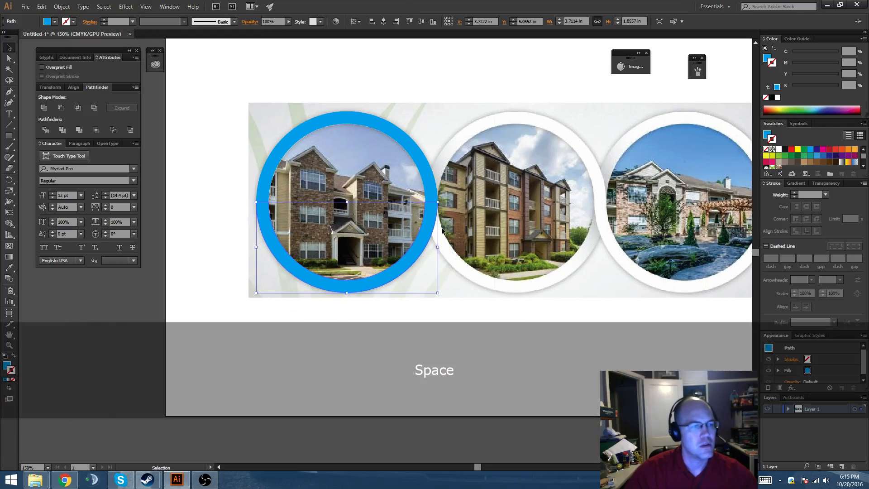
{"action": "left_click_drag", "start_coordinate": [285, 92], "coordinate": [423, 276]}
{"action": "key", "text": "space"}
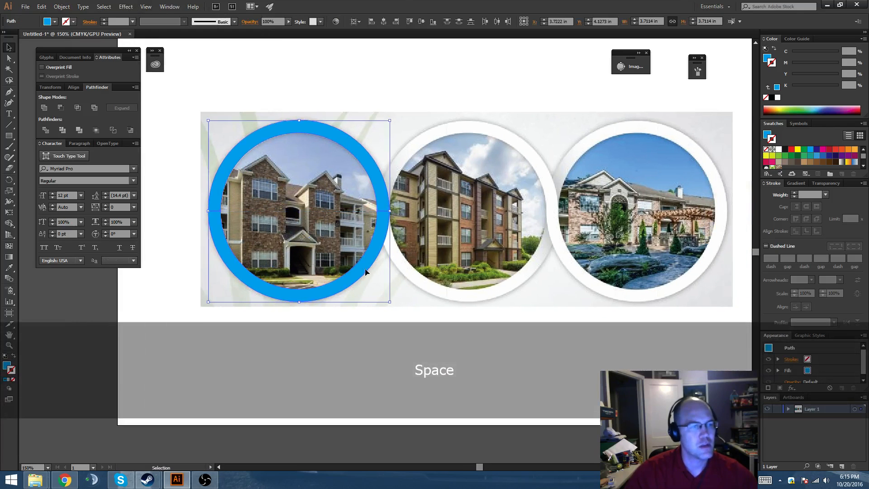
Show the rulers and place a vertical guide at the left ring's outer right edge.
{"action": "left_click_drag", "start_coordinate": [363, 267], "coordinate": [551, 275]}
{"action": "scroll", "coordinate": [257, 220], "scroll_direction": "up", "scroll_amount": 2}
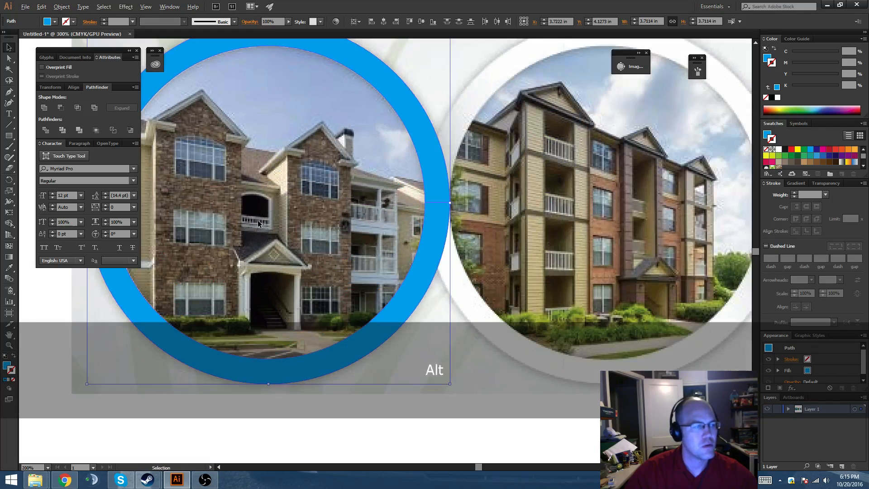
{"action": "key", "text": "space"}
{"action": "left_click_drag", "start_coordinate": [231, 220], "coordinate": [381, 241]}
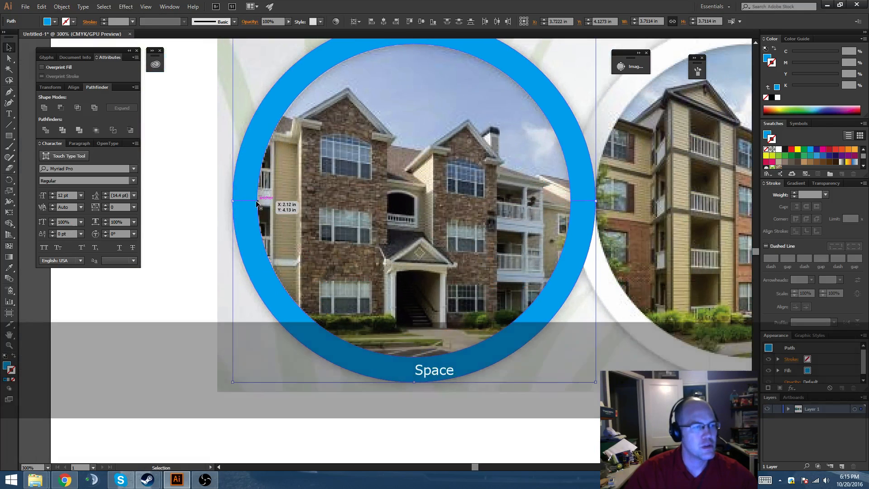
{"action": "left_click_drag", "start_coordinate": [249, 209], "coordinate": [586, 202]}
{"action": "key", "text": "space"}
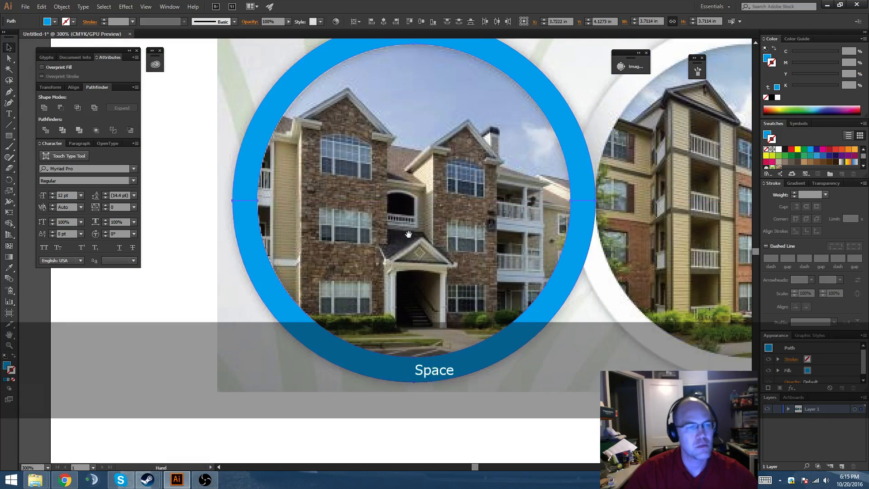
{"action": "left_click_drag", "start_coordinate": [464, 244], "coordinate": [393, 246]}
{"action": "key", "text": "ctrl+r"}
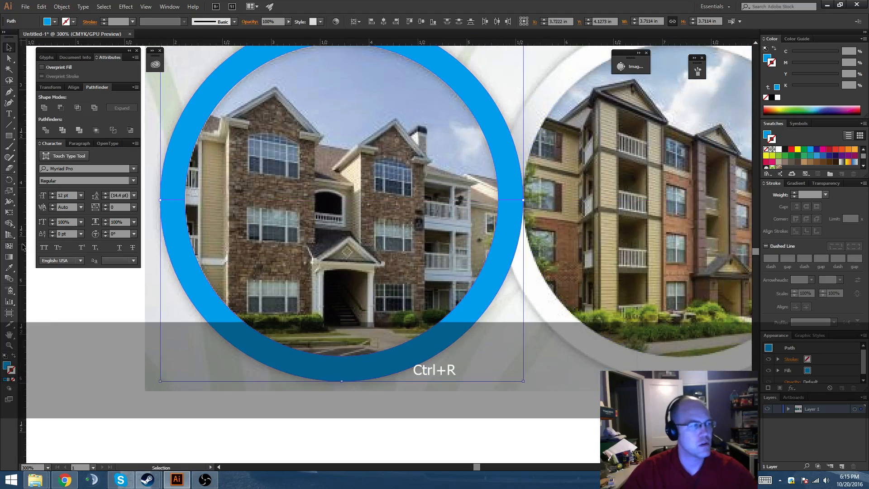
{"action": "left_click_drag", "start_coordinate": [529, 239], "coordinate": [569, 258]}
{"action": "key", "text": "space"}
Duplicate the ring over the middle photo, snapping the copy's inner left edge to the vertical guide.
{"action": "key", "text": "space"}
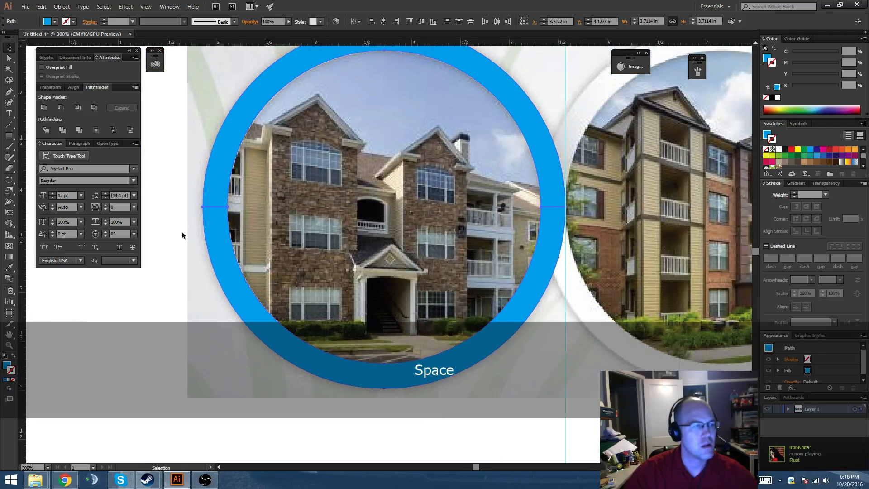
{"action": "left_click_drag", "start_coordinate": [226, 210], "coordinate": [568, 211]}
Repeat the duplication to place a third ring over the right photo.
{"action": "key", "text": "space"}
{"action": "left_click_drag", "start_coordinate": [613, 258], "coordinate": [409, 248]}
{"action": "scroll", "coordinate": [408, 248], "scroll_direction": "down", "scroll_amount": 2}
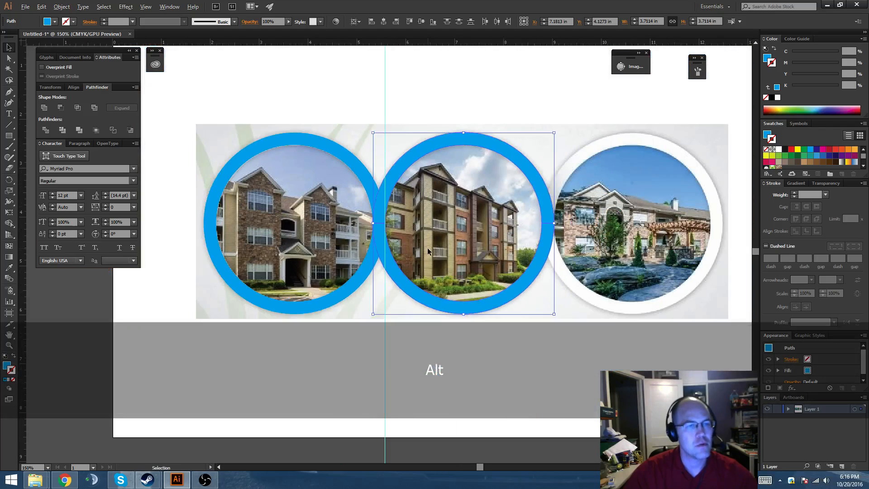
Examine up close how the middle and right rings overlap.
{"action": "key", "text": "space"}
{"action": "left_click_drag", "start_coordinate": [473, 259], "coordinate": [444, 260]}
{"action": "key", "text": "ctrl+d"}
{"action": "key", "text": "space"}
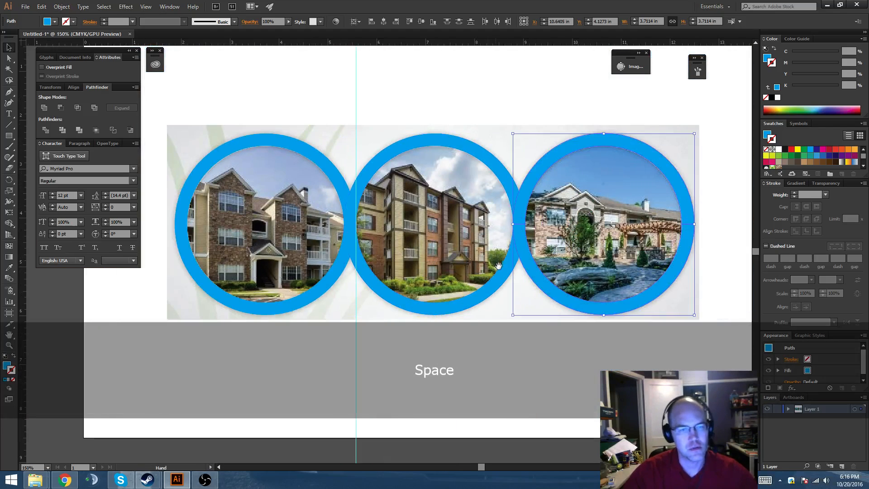
{"action": "left_click_drag", "start_coordinate": [527, 258], "coordinate": [538, 255]}
{"action": "scroll", "coordinate": [523, 218], "scroll_direction": "up", "scroll_amount": 3}
{"action": "scroll", "coordinate": [504, 210], "scroll_direction": "up", "scroll_amount": 2}
{"action": "key", "text": "space"}
{"action": "left_click_drag", "start_coordinate": [504, 209], "coordinate": [530, 243]}
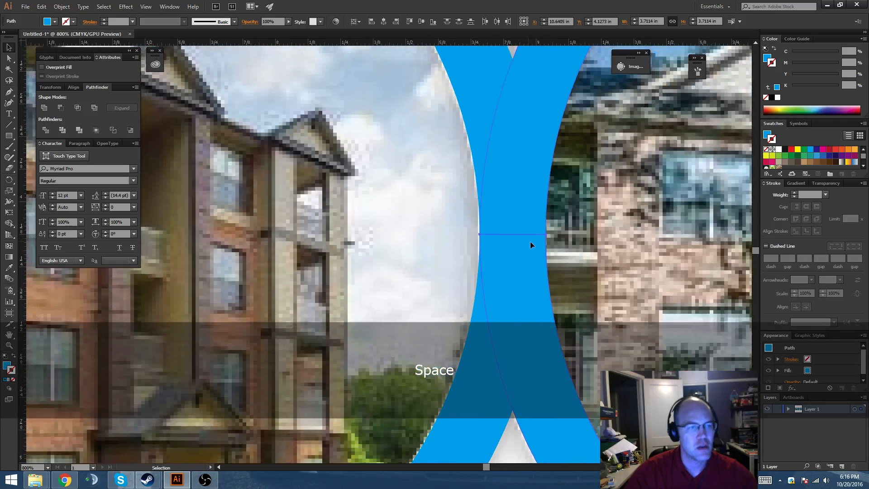
{"action": "scroll", "coordinate": [539, 239], "scroll_direction": "up", "scroll_amount": 2}
{"action": "scroll", "coordinate": [521, 249], "scroll_direction": "down", "scroll_amount": 5}
{"action": "key", "text": "space"}
{"action": "left_click_drag", "start_coordinate": [433, 267], "coordinate": [595, 234]}
{"action": "left_click_drag", "start_coordinate": [476, 312], "coordinate": [419, 313]}
{"action": "key", "text": "space"}
{"action": "scroll", "coordinate": [419, 314], "scroll_direction": "down", "scroll_amount": 2}
{"action": "left_click_drag", "start_coordinate": [430, 236], "coordinate": [436, 240]}
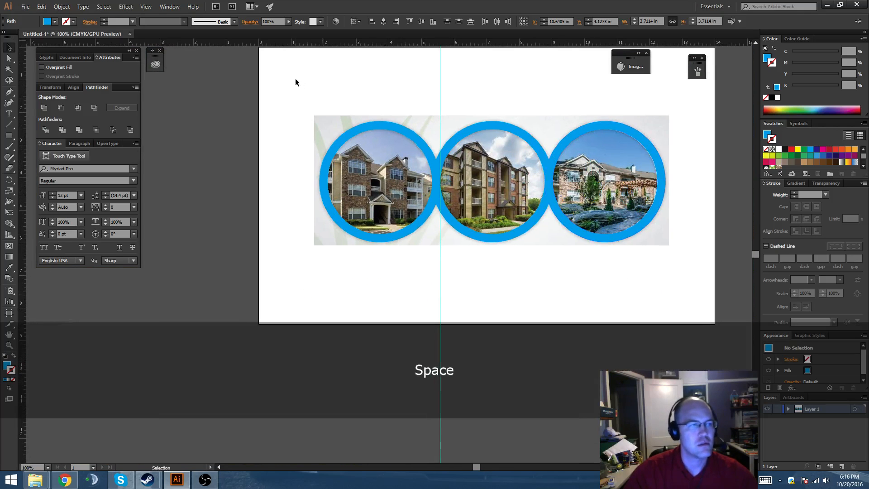
Select all three rings and move them straight down to a Y position of 5.7963 in.
{"action": "left_click_drag", "start_coordinate": [295, 82], "coordinate": [634, 297]}
{"action": "key", "text": "shift+Left"}
{"action": "key", "text": "shift+Right"}
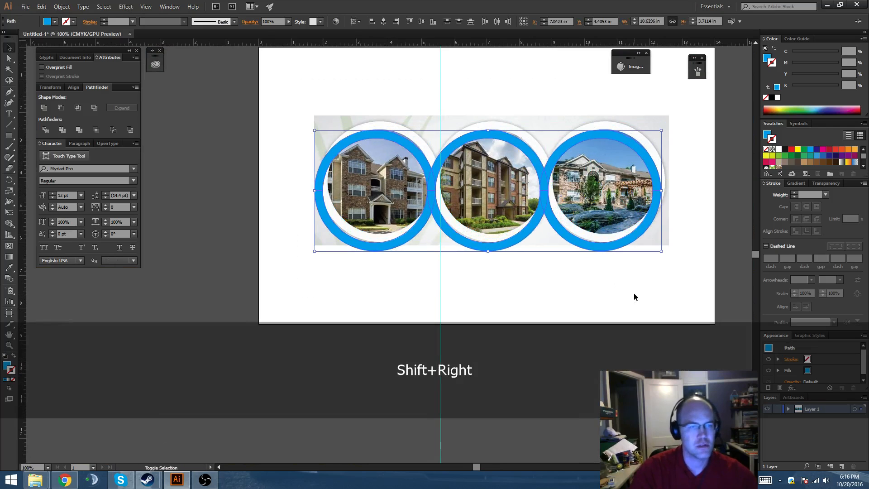
{"action": "key", "text": "shift+Down"}
{"action": "key", "text": "shift+Down"}
{"action": "key", "text": "shift+Down"}
{"action": "key", "text": "shift+Down"}
{"action": "key", "text": "shift+Down"}
{"action": "key", "text": "shift+Down"}
{"action": "key", "text": "shift+Down"}
{"action": "key", "text": "shift+Down"}
{"action": "key", "text": "shift+Down"}
{"action": "key", "text": "shift+Down"}
{"action": "key", "text": "shift+Down"}
{"action": "key", "text": "shift+Down"}
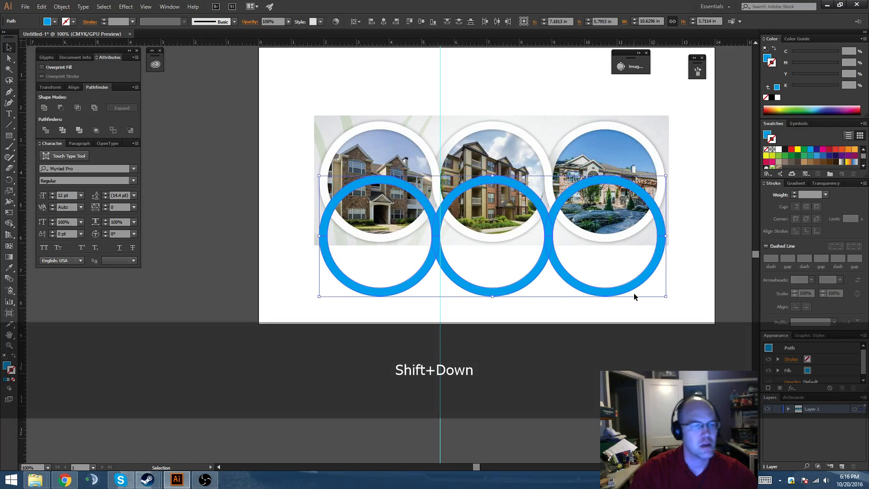
Select the left ring's upper half and the middle ring's lower half, and bring both to the front.
{"action": "key", "text": "space"}
{"action": "scroll", "coordinate": [459, 220], "scroll_direction": "up", "scroll_amount": 1, "text": "alt"}
{"action": "key", "text": "space"}
{"action": "left_click_drag", "start_coordinate": [458, 220], "coordinate": [460, 237]}
{"action": "left_click", "coordinate": [402, 128]}
{"action": "key", "text": "space"}
{"action": "left_click_drag", "start_coordinate": [402, 128], "coordinate": [364, 134]}
{"action": "left_click", "coordinate": [350, 172]}
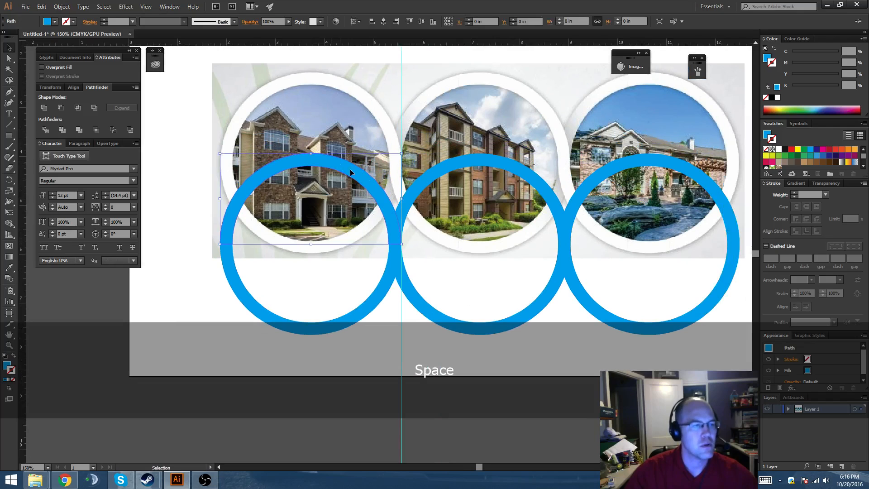
{"action": "left_click", "coordinate": [443, 323], "text": "shift"}
{"action": "key", "text": "space"}
{"action": "left_click_drag", "start_coordinate": [519, 289], "coordinate": [495, 301]}
{"action": "key", "text": "ctrl+shift"}
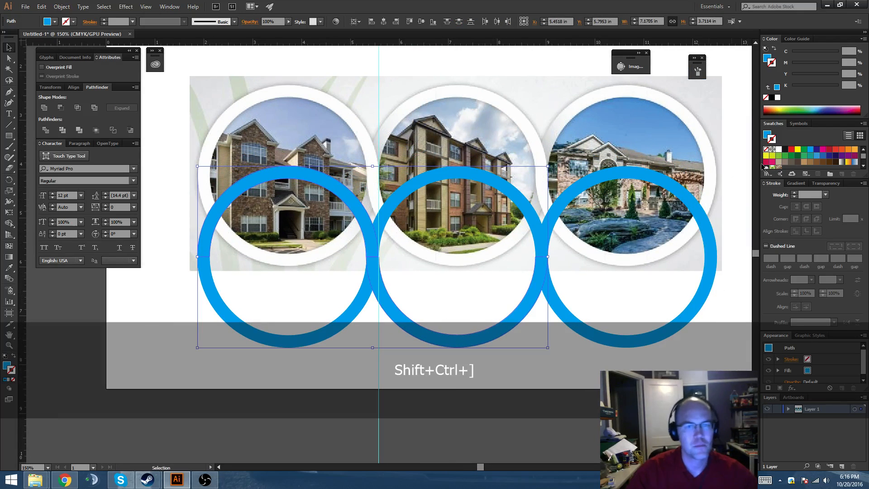
Fill the two selected half rings with red (M 100, Y 100), remove their stroke, and deselect them.
{"action": "key", "text": "shift+x"}
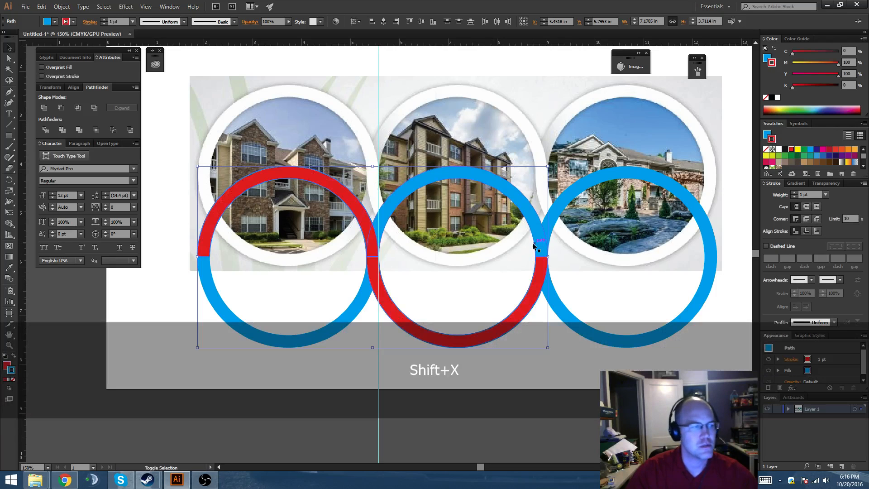
{"action": "key", "text": "slash"}
{"action": "key", "text": "x"}
{"action": "key", "text": "v"}
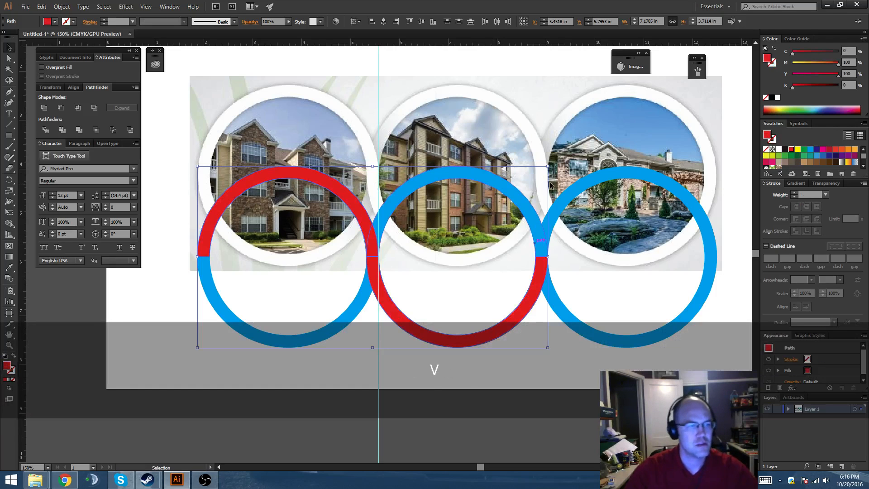
{"action": "key", "text": "space"}
{"action": "mouse_move", "coordinate": [577, 214]}
{"action": "left_mouse_down"}
{"action": "mouse_move", "coordinate": [549, 195]}
{"action": "mouse_move", "coordinate": [566, 213]}
{"action": "left_mouse_up"}
{"action": "left_click", "coordinate": [709, 327]}
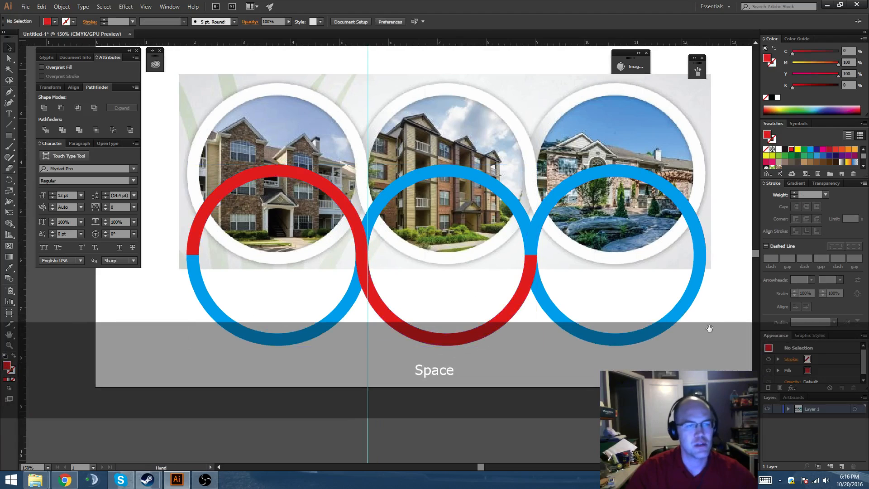
{"action": "key", "text": "space"}
{"action": "left_click_drag", "start_coordinate": [709, 327], "coordinate": [705, 335]}
{"action": "left_click_drag", "start_coordinate": [578, 222], "coordinate": [577, 225]}
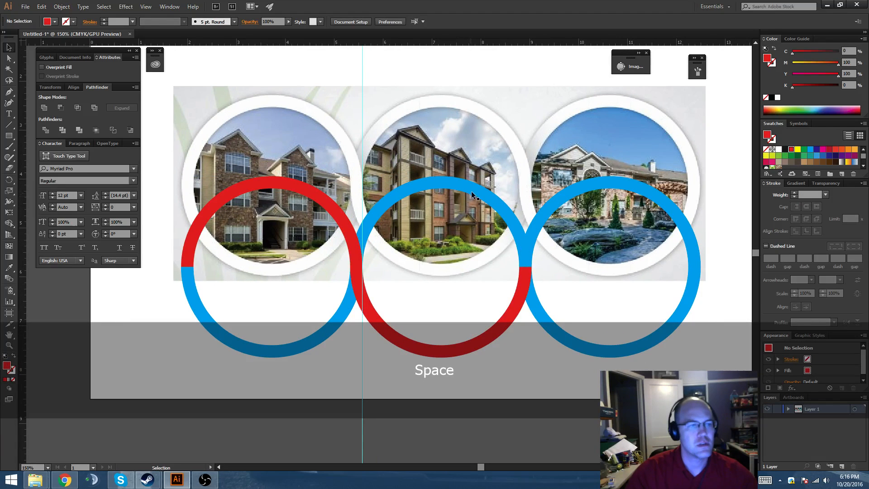
Fill the middle ring's upper half and the right ring's lower half with green (C 100, Y 100), and deselect them.
{"action": "left_click", "coordinate": [471, 192]}
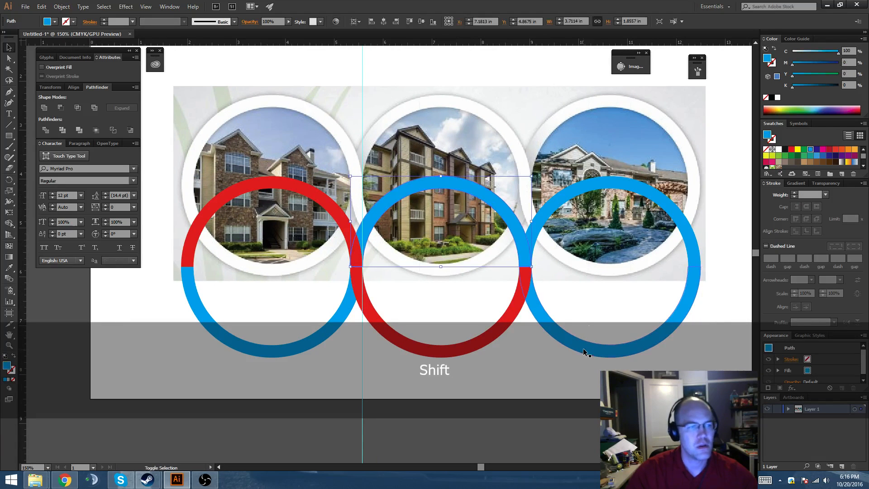
{"action": "key", "text": "a"}
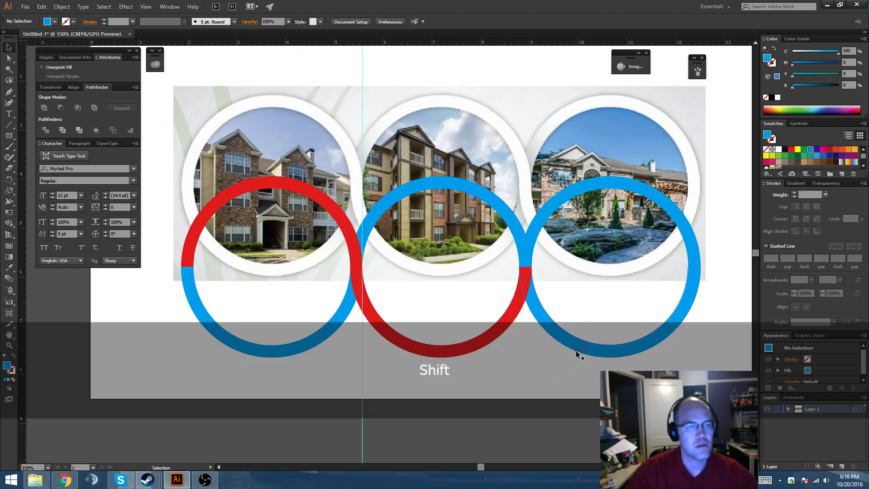
{"action": "left_click", "coordinate": [580, 350]}
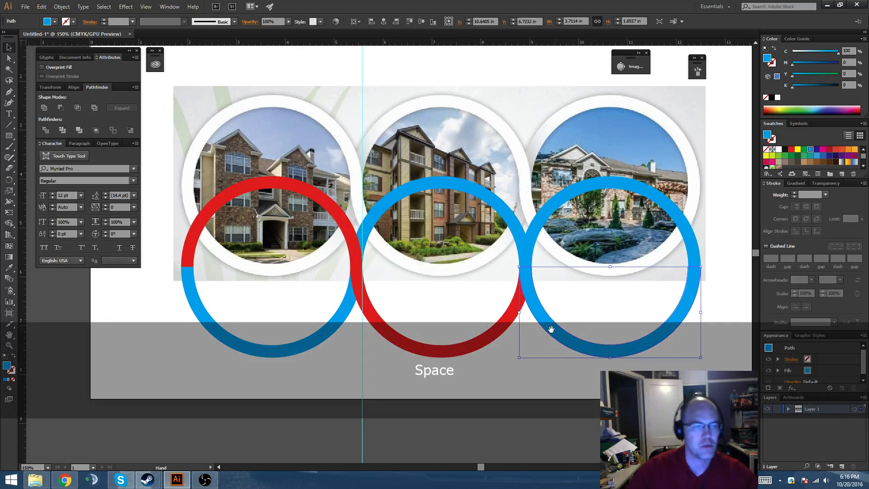
{"action": "left_click_drag", "start_coordinate": [551, 329], "coordinate": [546, 325]}
{"action": "left_click", "coordinate": [501, 209], "text": "shift"}
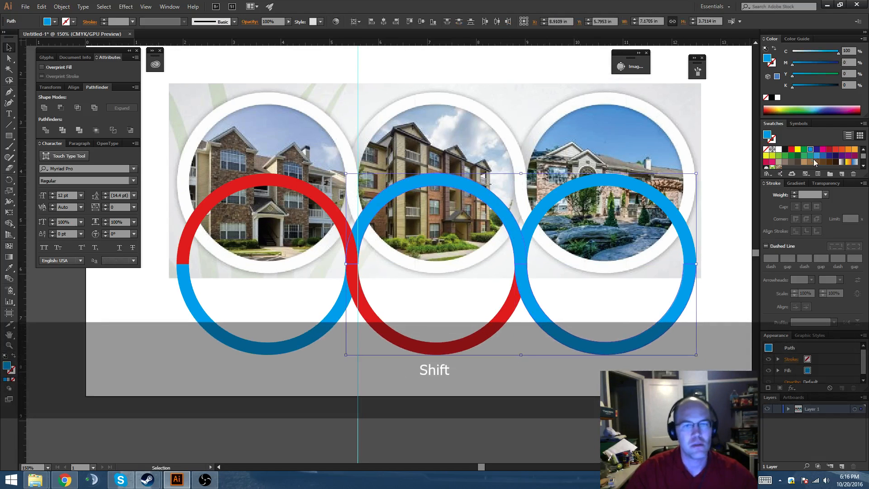
{"action": "left_click", "coordinate": [805, 150]}
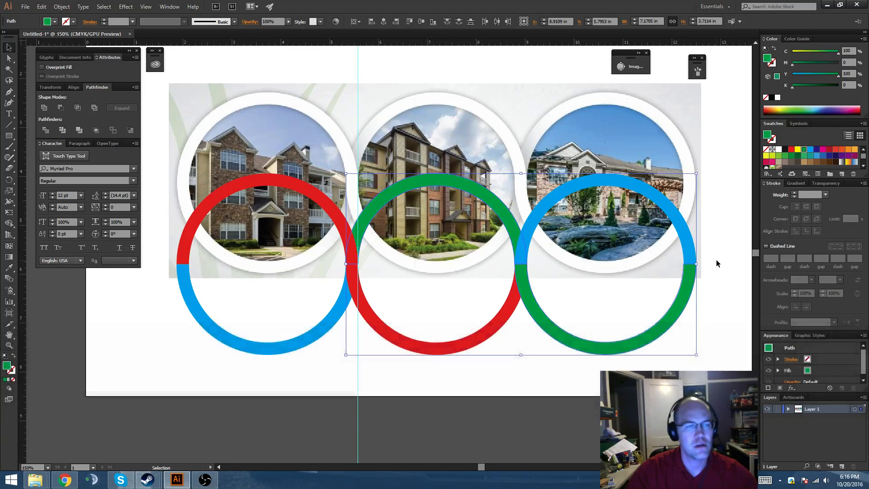
{"action": "left_click", "coordinate": [716, 259]}
Move the right ring's upper half behind the green half rings but in front of the reference image, and deselect it.
{"action": "left_click_drag", "start_coordinate": [716, 260], "coordinate": [691, 265]}
{"action": "left_click", "coordinate": [616, 197]}
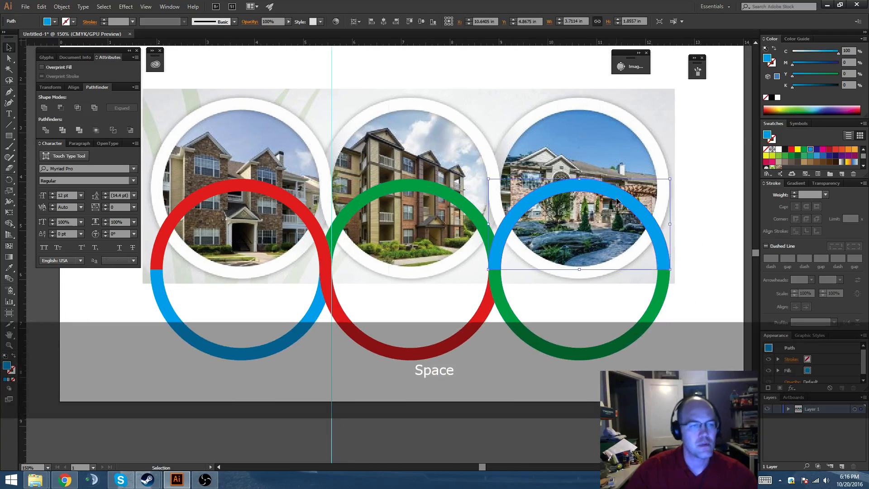
{"action": "key", "text": "ctrl+shift+bracketleft"}
{"action": "key", "text": "ctrl+bracketright"}
{"action": "key", "text": "ctrl+bracketright"}
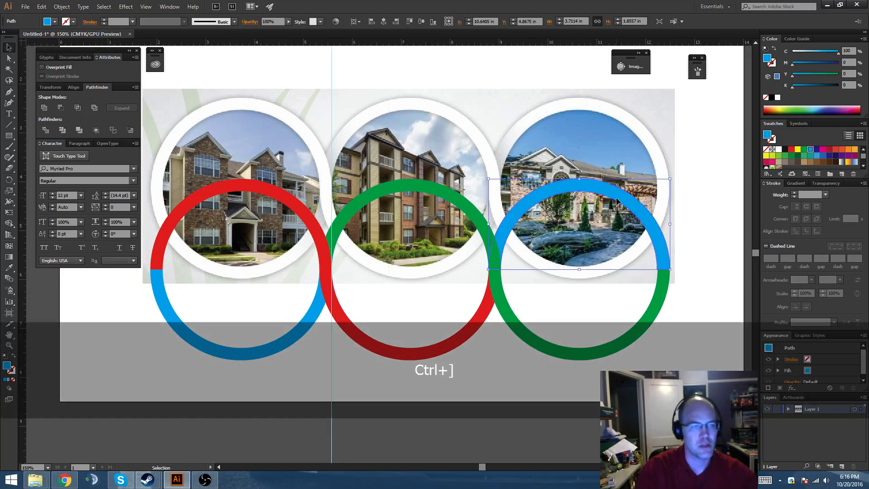
{"action": "left_click", "coordinate": [697, 294]}
Draw a rectangle about 13.5 in wide and 5.1 in high directly below the artboard.
{"action": "left_click_drag", "start_coordinate": [657, 309], "coordinate": [730, 283]}
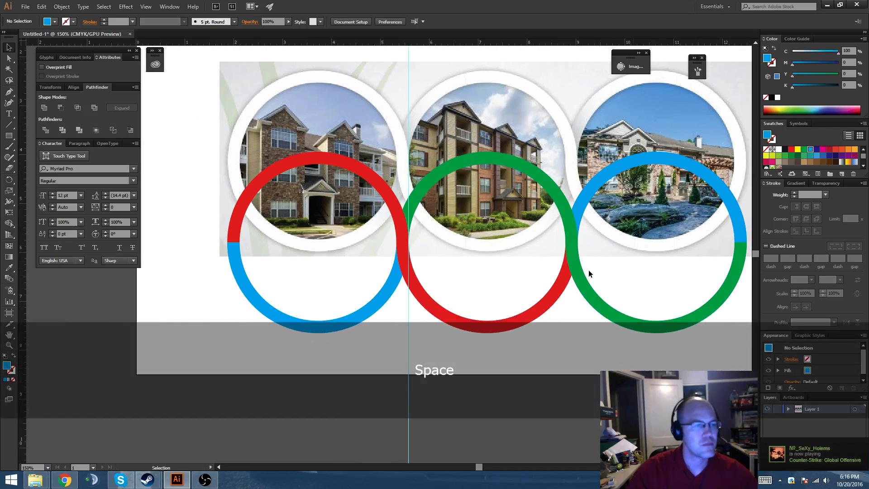
{"action": "left_click_drag", "start_coordinate": [435, 250], "coordinate": [418, 241]}
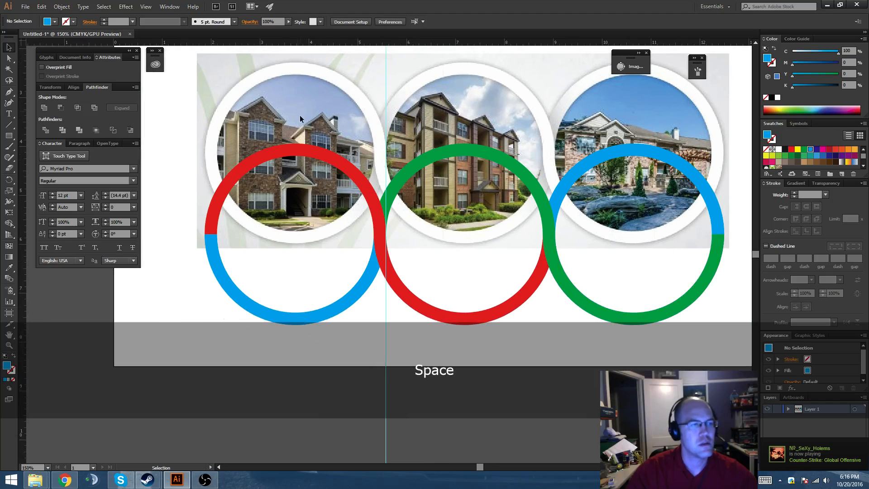
{"action": "left_click_drag", "start_coordinate": [371, 116], "coordinate": [377, 150]}
{"action": "scroll", "coordinate": [377, 149], "scroll_direction": "down", "scroll_amount": 1}
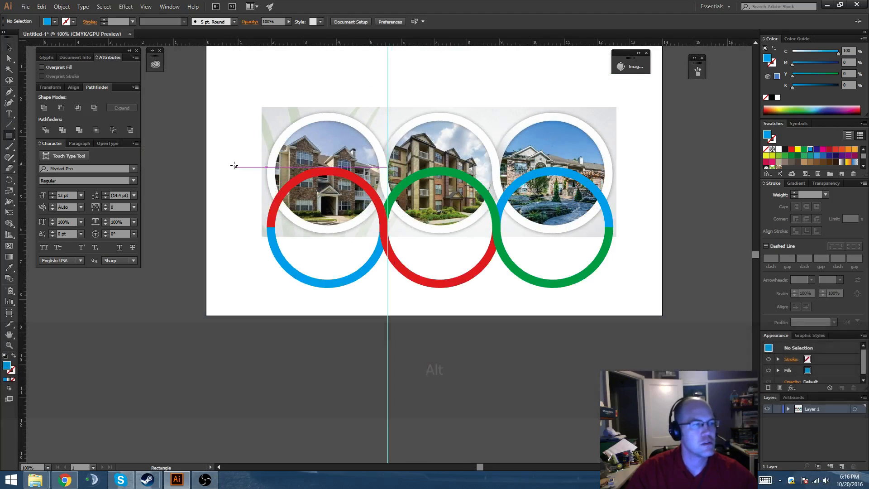
{"action": "scroll", "coordinate": [239, 173], "scroll_direction": "down", "scroll_amount": 3}
{"action": "left_click_drag", "start_coordinate": [548, 366], "coordinate": [665, 407]}
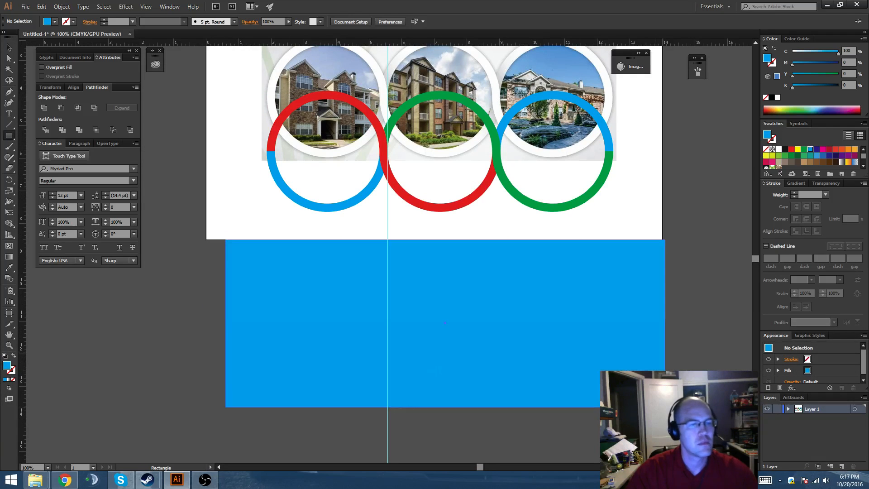
{"action": "key", "text": "v"}
Shift the rectangle slightly up onto the artboard's lower edge, fill it with 40% black (K 40), and lock it.
{"action": "left_click", "coordinate": [777, 152]}
{"action": "left_click_drag", "start_coordinate": [606, 286], "coordinate": [593, 270]}
{"action": "scroll", "coordinate": [823, 164], "scroll_direction": "down", "scroll_amount": 3}
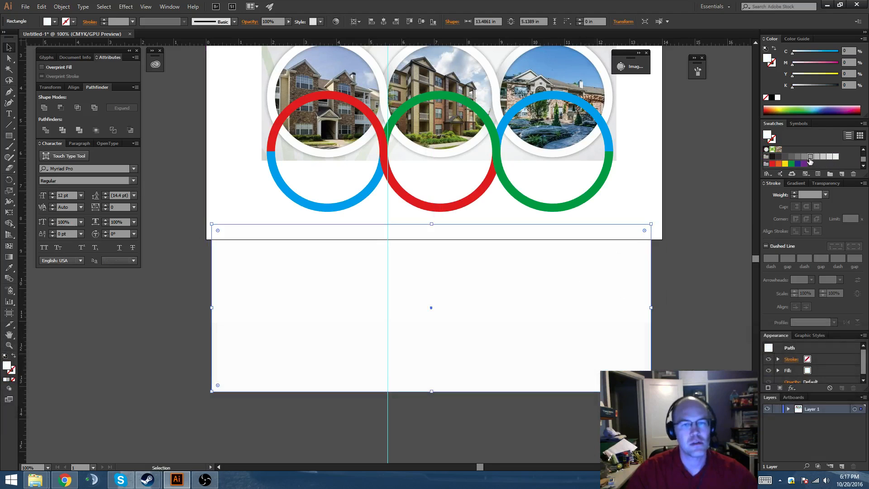
{"action": "left_click", "coordinate": [810, 157]}
{"action": "key", "text": "ctrl+2"}
{"action": "key", "text": "space"}
Move all three rings straight down onto the gray rectangle, bring them to the front, and deselect them.
{"action": "left_click_drag", "start_coordinate": [467, 172], "coordinate": [469, 192]}
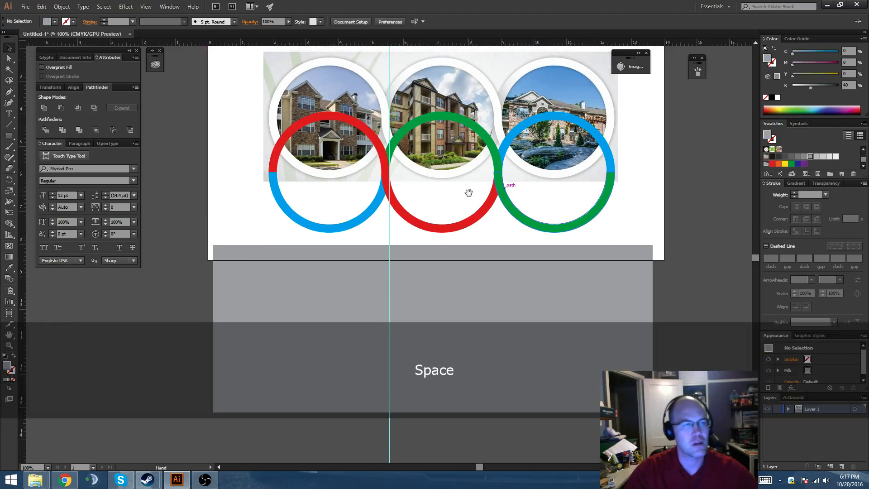
{"action": "left_click_drag", "start_coordinate": [594, 132], "coordinate": [649, 295]}
{"action": "key", "text": "space"}
{"action": "key", "text": "ctrl+shift+bracketright"}
{"action": "key", "text": "space"}
{"action": "left_click", "coordinate": [670, 270]}
{"action": "key", "text": "space"}
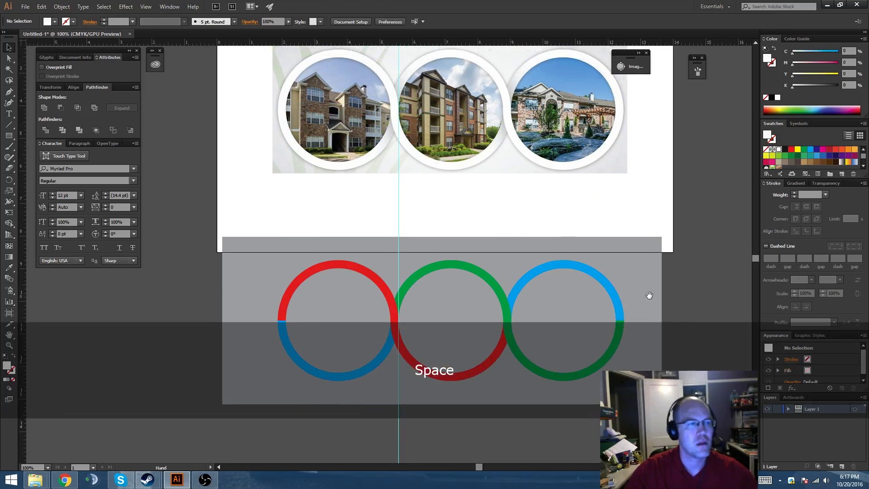
Fill the left ring's upper half with white.
{"action": "left_click", "coordinate": [359, 272]}
{"action": "key", "text": "space"}
{"action": "left_click_drag", "start_coordinate": [385, 282], "coordinate": [366, 286]}
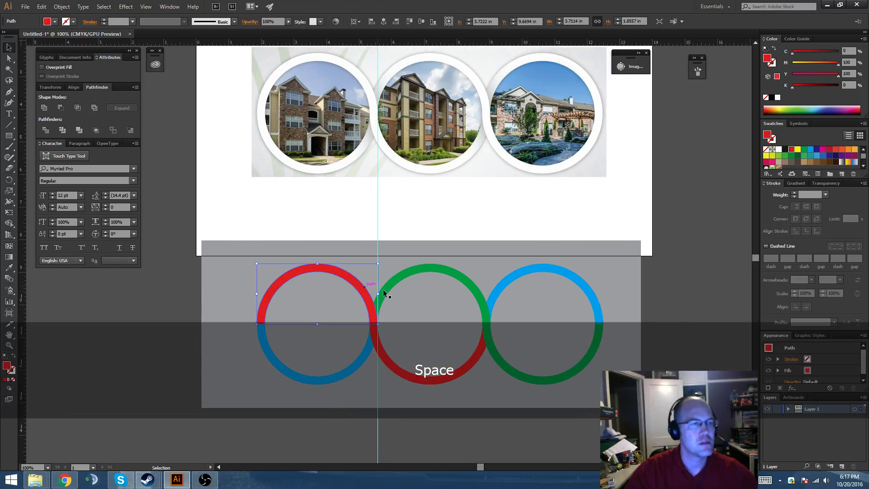
{"action": "left_click", "coordinate": [779, 150]}
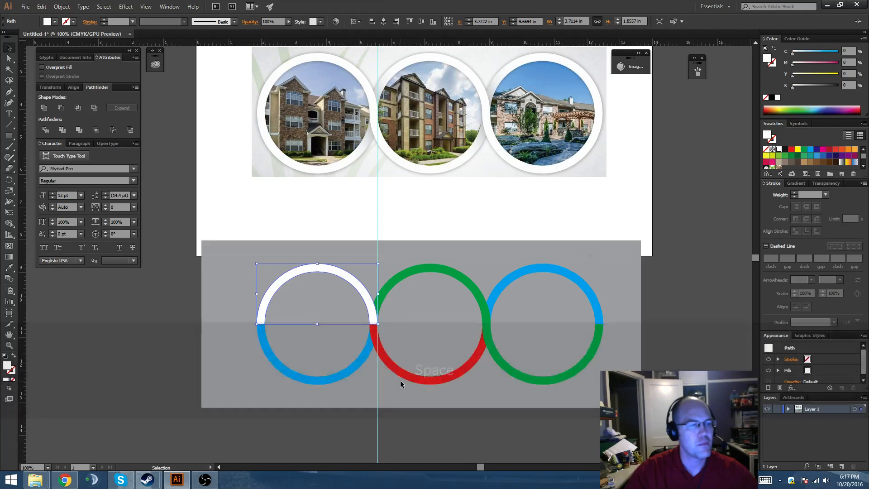
Apply a linear white-to-black gradient to the middle ring's lower half.
{"action": "left_click", "coordinate": [409, 376]}
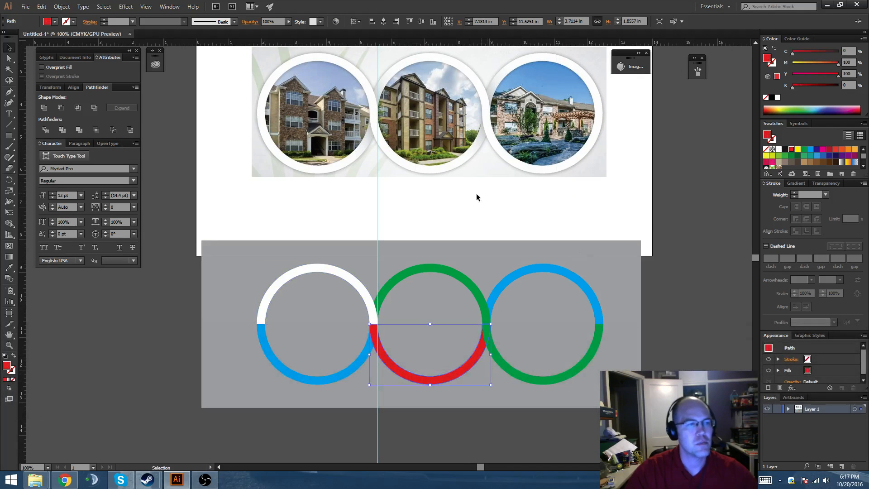
{"action": "left_click", "coordinate": [797, 183]}
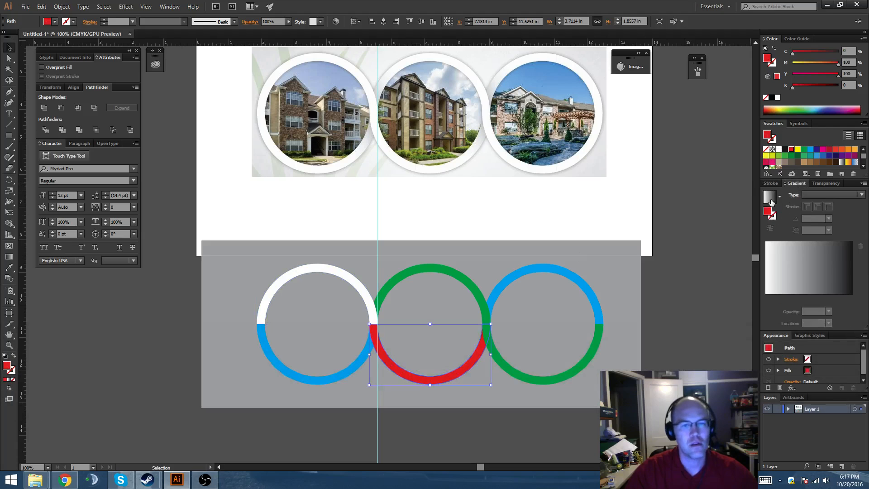
{"action": "left_click", "coordinate": [770, 197]}
{"action": "scroll", "coordinate": [507, 313], "scroll_direction": "down", "scroll_amount": 1}
{"action": "scroll", "coordinate": [429, 273], "scroll_direction": "up", "scroll_amount": 2}
{"action": "scroll", "coordinate": [428, 326], "scroll_direction": "up", "scroll_amount": 2}
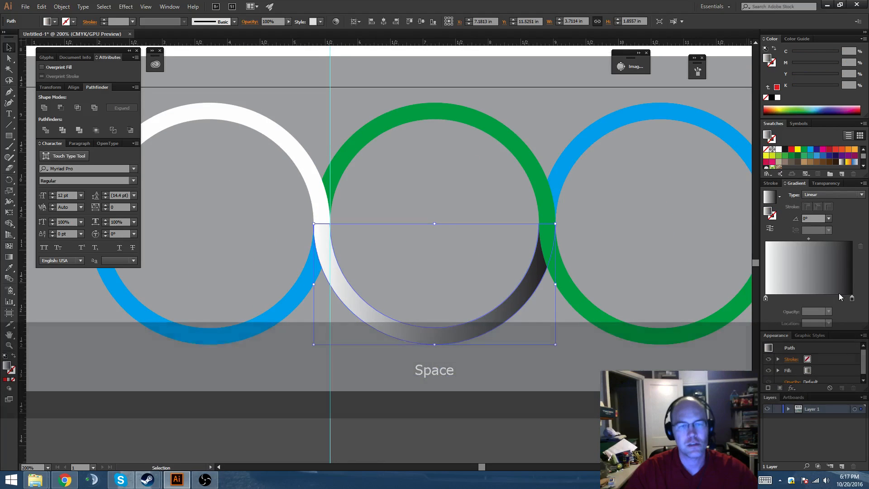
Change the gradient's dark end stop to 40% black (K 40) and deselect the half ring.
{"action": "scroll", "coordinate": [802, 158], "scroll_direction": "down", "scroll_amount": 3}
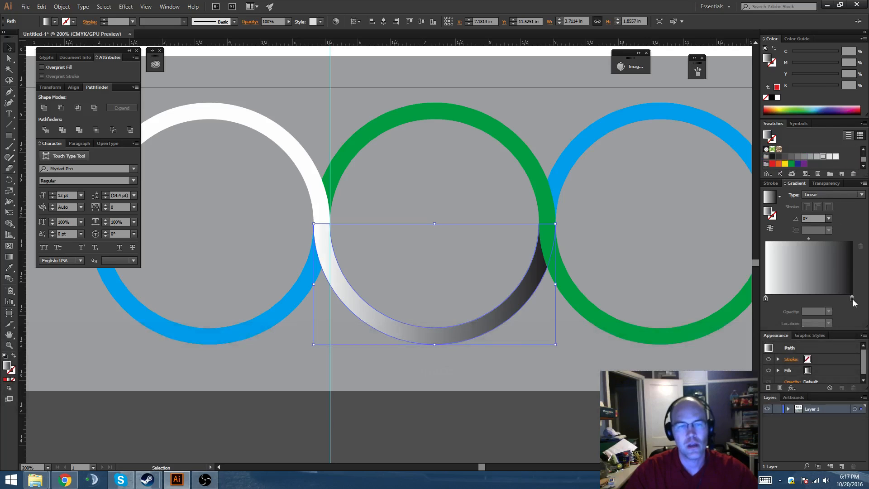
{"action": "left_click_drag", "start_coordinate": [854, 299], "coordinate": [852, 299]}
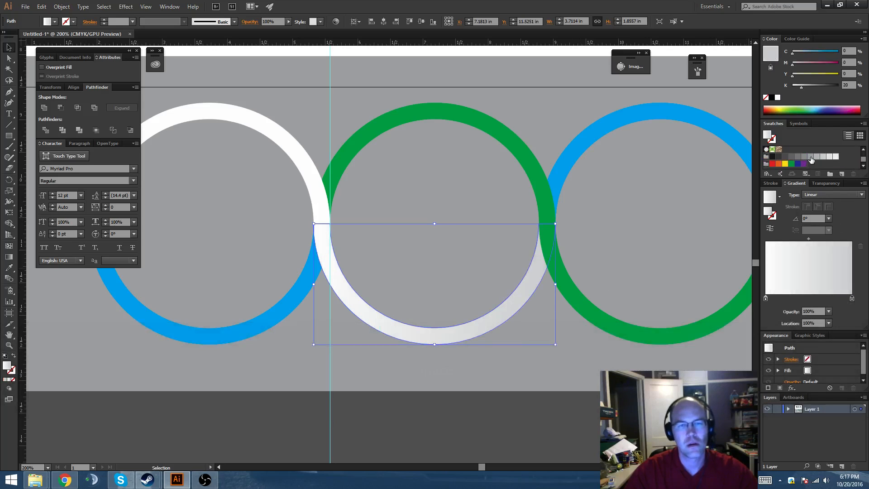
{"action": "scroll", "coordinate": [569, 277], "scroll_direction": "down", "scroll_amount": 4}
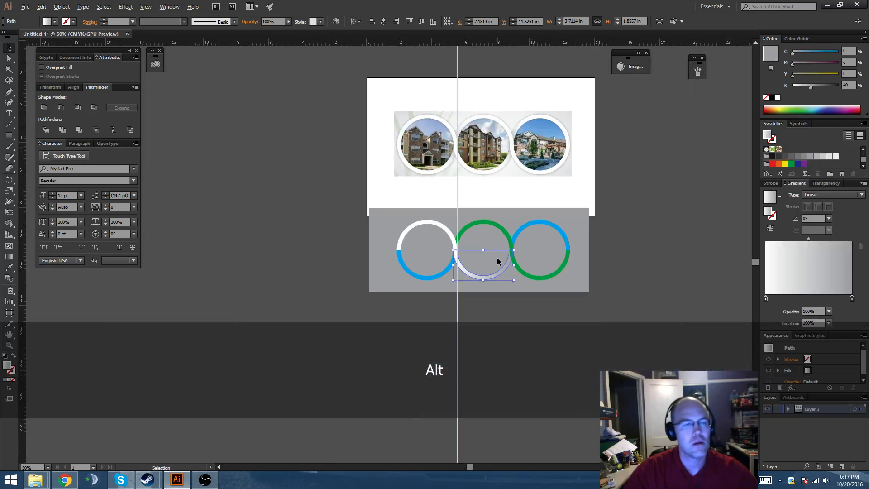
{"action": "scroll", "coordinate": [490, 260], "scroll_direction": "up", "scroll_amount": 1}
{"action": "left_click_drag", "start_coordinate": [491, 260], "coordinate": [508, 270]}
{"action": "left_click", "coordinate": [660, 277]}
Copy the white-to-gray gradient from the middle ring's lower half onto its upper half with the Eyedropper.
{"action": "left_click_drag", "start_coordinate": [603, 281], "coordinate": [619, 272]}
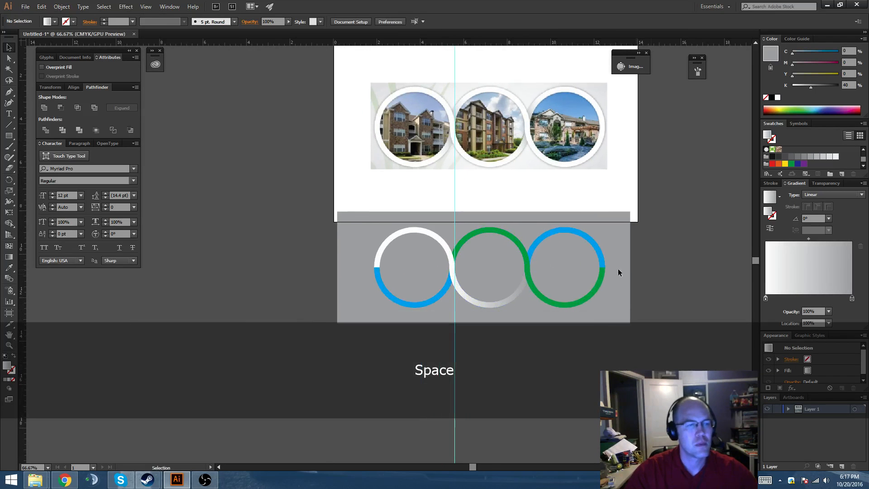
{"action": "scroll", "coordinate": [521, 261], "scroll_direction": "up", "scroll_amount": 1}
{"action": "left_click_drag", "start_coordinate": [511, 237], "coordinate": [502, 306]}
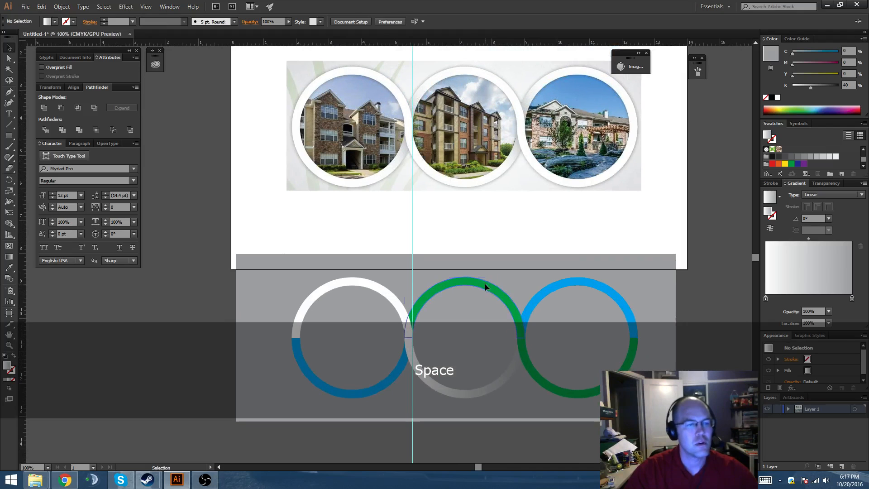
{"action": "left_click", "coordinate": [485, 284]}
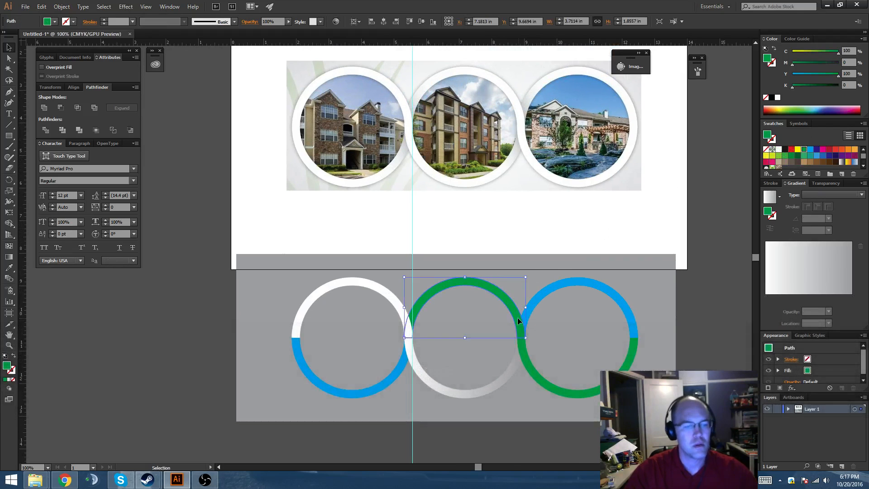
{"action": "key", "text": "i"}
{"action": "left_click", "coordinate": [482, 390]}
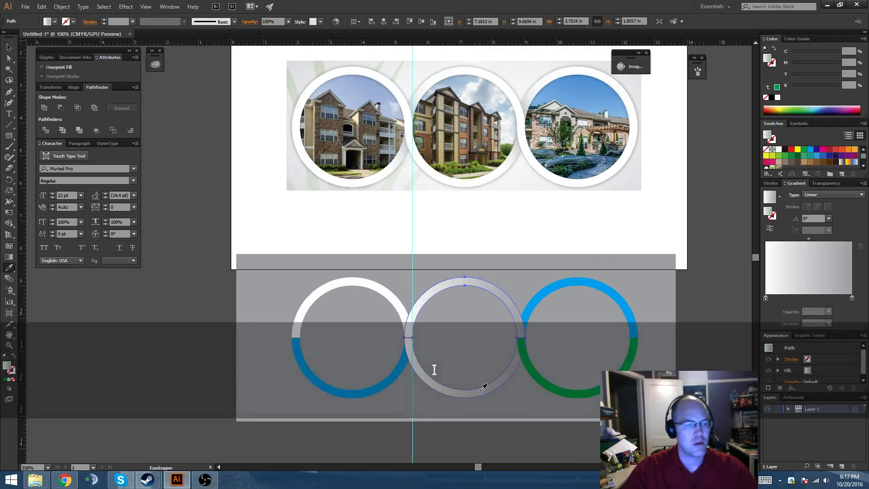
{"action": "key", "text": "v"}
Reverse the gradient on the middle ring's upper half to 180° so the white end sits beside the right ring.
{"action": "key", "text": "g"}
{"action": "scroll", "coordinate": [477, 308], "scroll_direction": "down", "scroll_amount": 2}
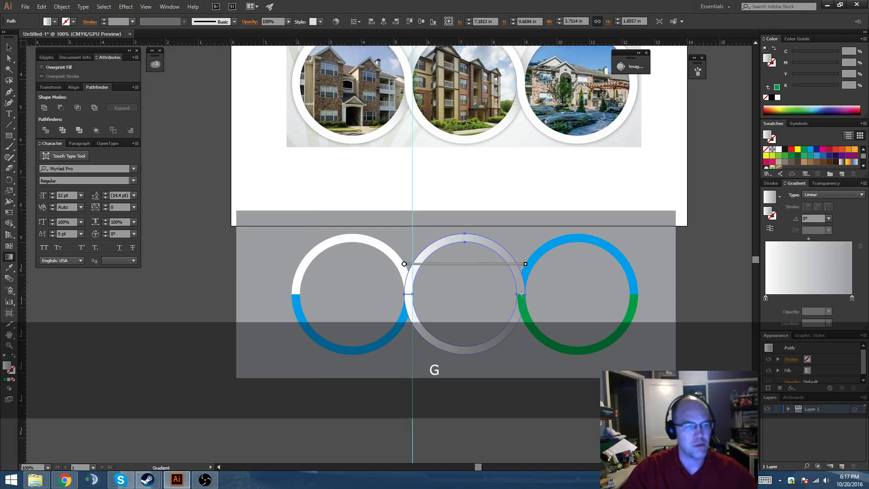
{"action": "left_click_drag", "start_coordinate": [404, 293], "coordinate": [404, 293]}
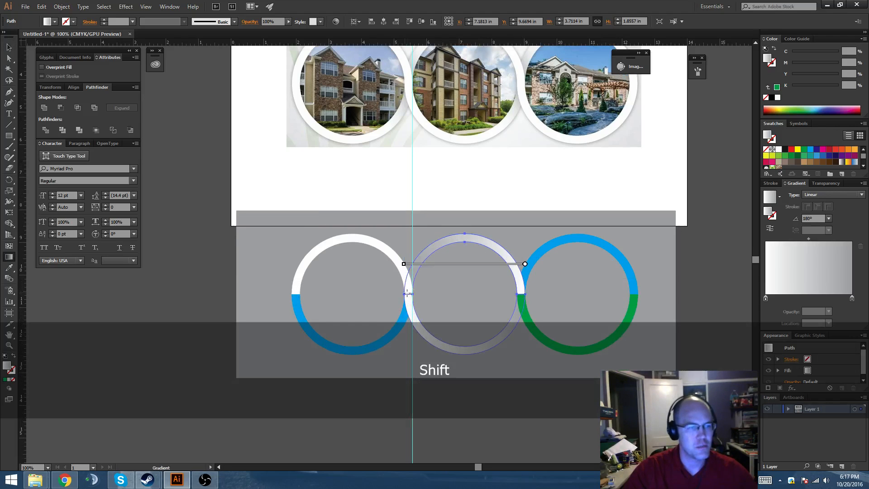
{"action": "key", "text": "space"}
{"action": "left_click_drag", "start_coordinate": [495, 294], "coordinate": [441, 306]}
{"action": "key", "text": "v"}
Fill the right ring's lower half with white and deselect it.
{"action": "scroll", "coordinate": [526, 287], "scroll_direction": "up", "scroll_amount": 2}
{"action": "scroll", "coordinate": [530, 287], "scroll_direction": "down", "scroll_amount": 2}
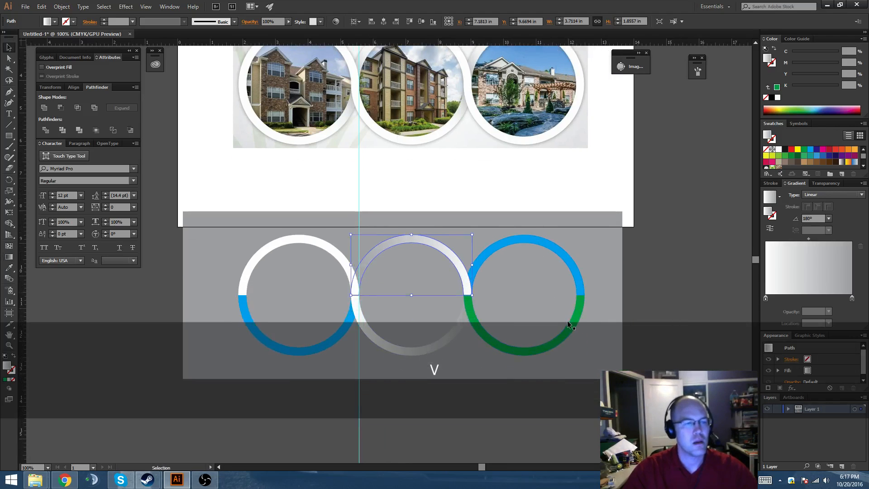
{"action": "left_click", "coordinate": [572, 322]}
{"action": "left_click", "coordinate": [779, 150]}
{"action": "left_click", "coordinate": [682, 291]}
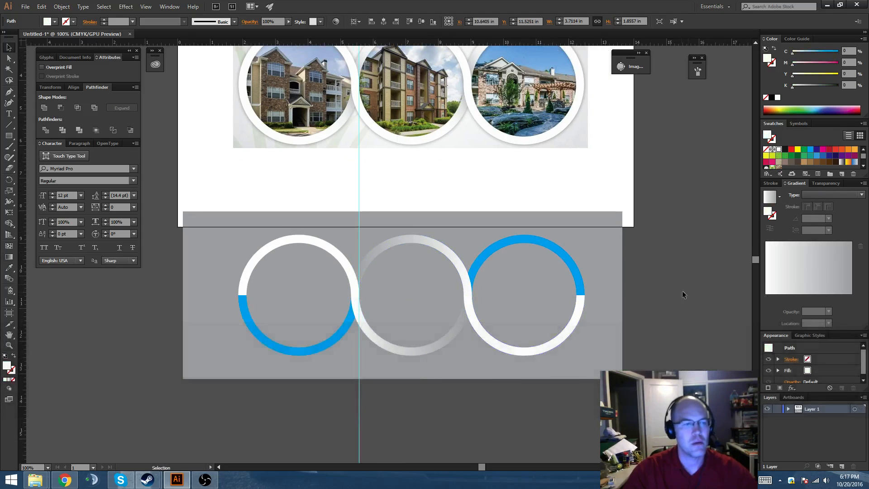
Copy the white-to-gray gradient from the middle ring's upper half onto the right ring's blue upper half with the Eyedropper.
{"action": "key", "text": "space"}
{"action": "left_click_drag", "start_coordinate": [683, 291], "coordinate": [659, 320]}
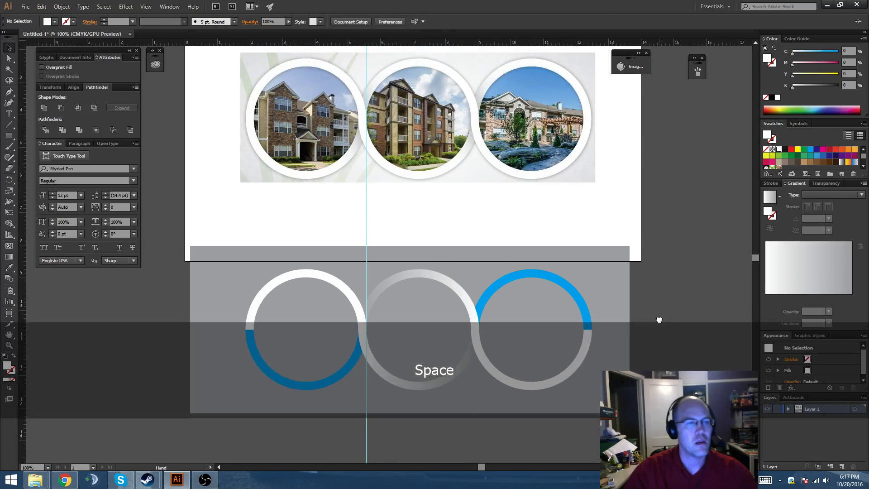
{"action": "left_click_drag", "start_coordinate": [586, 302], "coordinate": [592, 272]}
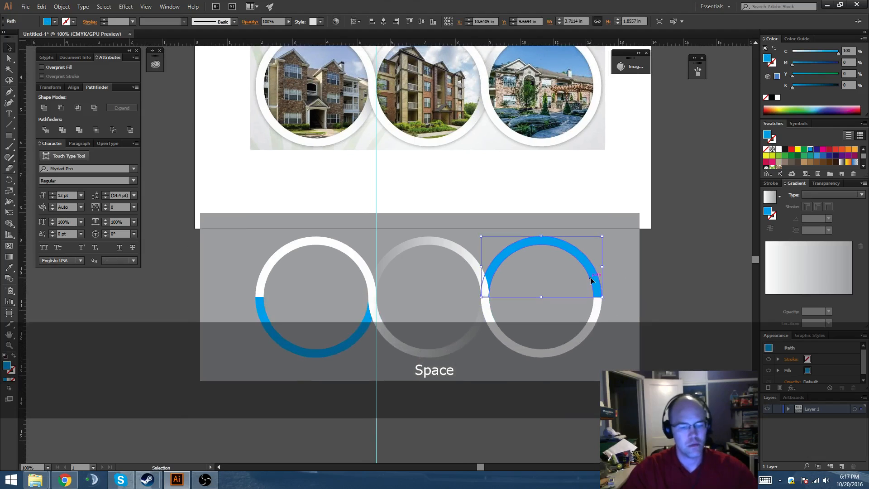
{"action": "key", "text": "i"}
{"action": "left_click", "coordinate": [434, 236]}
{"action": "key", "text": "v"}
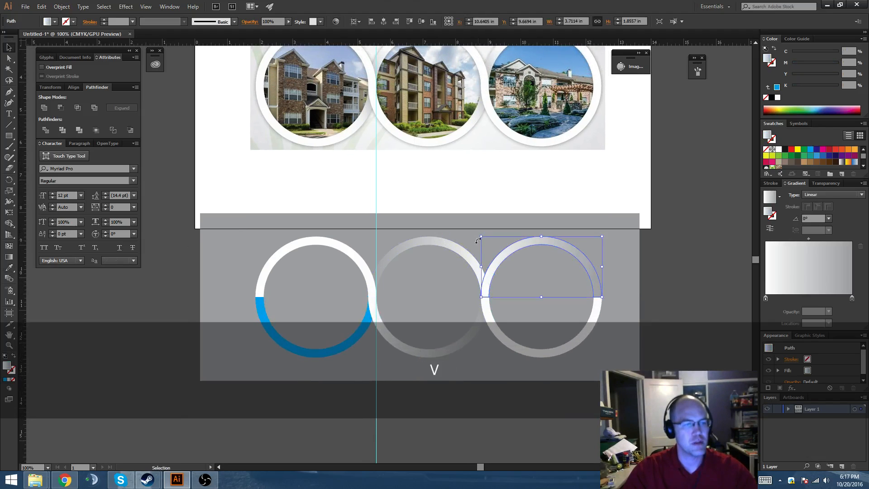
Reverse the linear gradient on the right ring's upper half to -180° so its gray end meets the middle ring.
{"action": "key", "text": "g"}
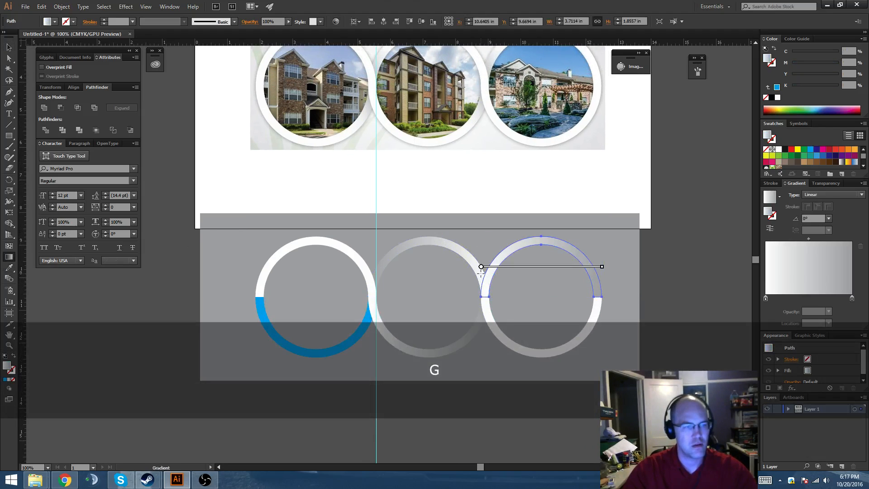
{"action": "left_click_drag", "start_coordinate": [602, 294], "coordinate": [528, 297]}
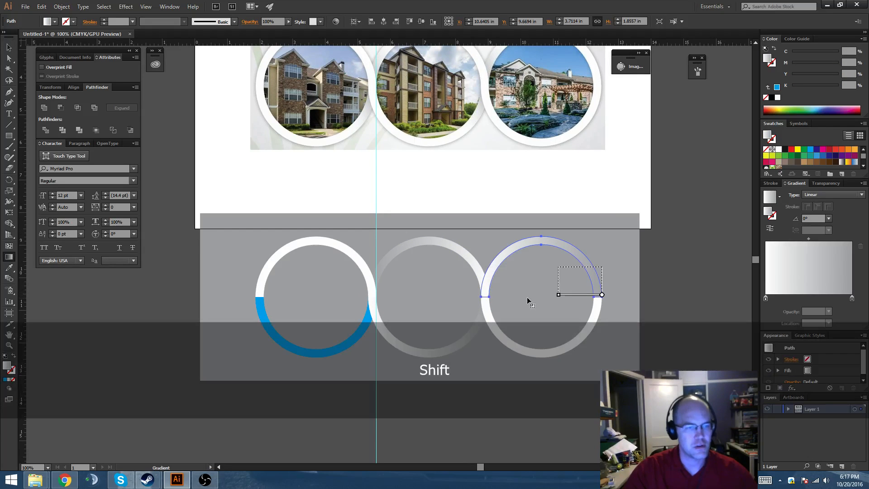
{"action": "left_click_drag", "start_coordinate": [484, 303], "coordinate": [495, 290]}
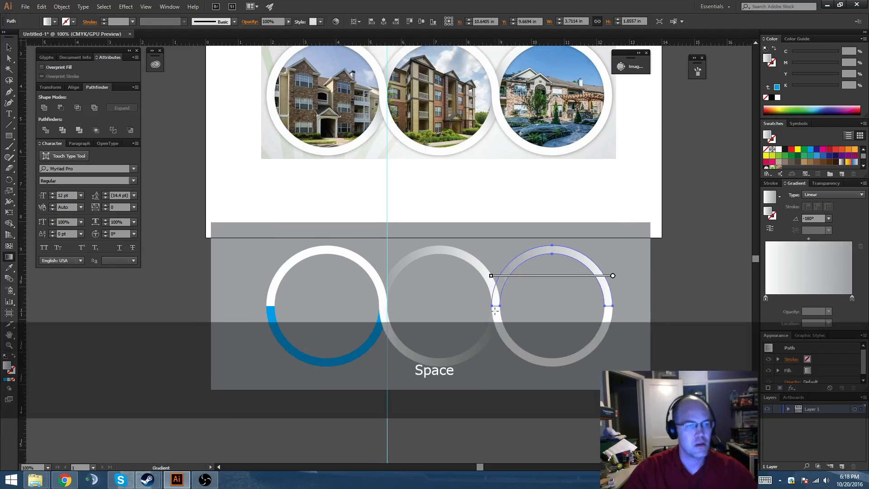
Copy the white-to-gray gradient from the middle ring's lower half onto the left ring's blue lower half and deselect it.
{"action": "key", "text": "v"}
{"action": "left_click", "coordinate": [278, 319]}
{"action": "left_click_drag", "start_coordinate": [338, 301], "coordinate": [380, 267]}
{"action": "key", "text": "i"}
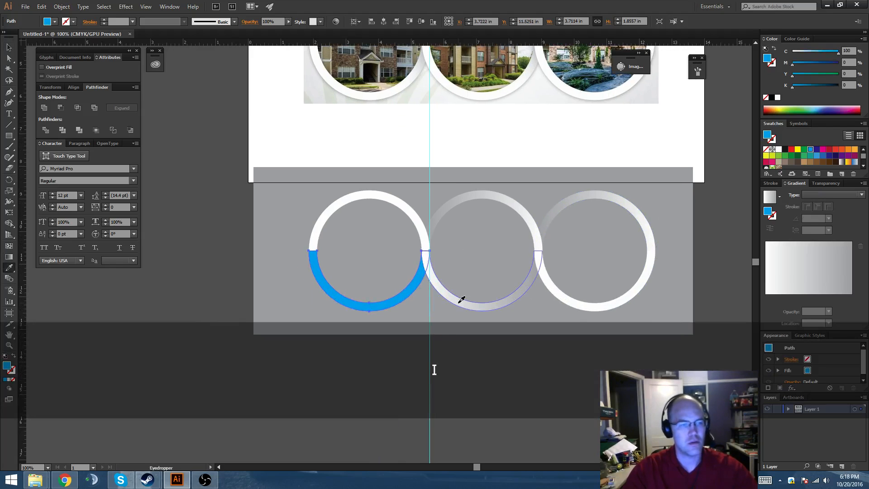
{"action": "left_click", "coordinate": [460, 297]}
{"action": "key", "text": "v"}
{"action": "left_click", "coordinate": [408, 334]}
{"action": "left_click_drag", "start_coordinate": [411, 307], "coordinate": [408, 278]}
{"action": "scroll", "coordinate": [401, 317], "scroll_direction": "down", "scroll_amount": 1}
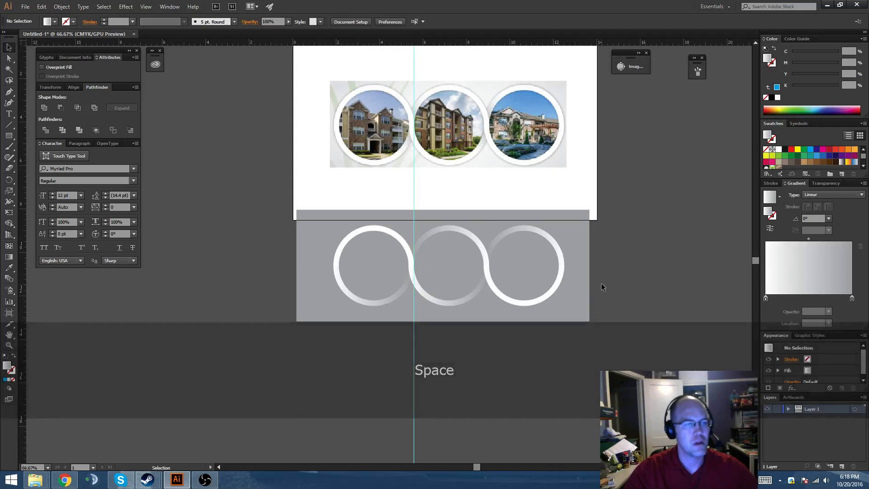
{"action": "left_click_drag", "start_coordinate": [601, 283], "coordinate": [601, 273]}
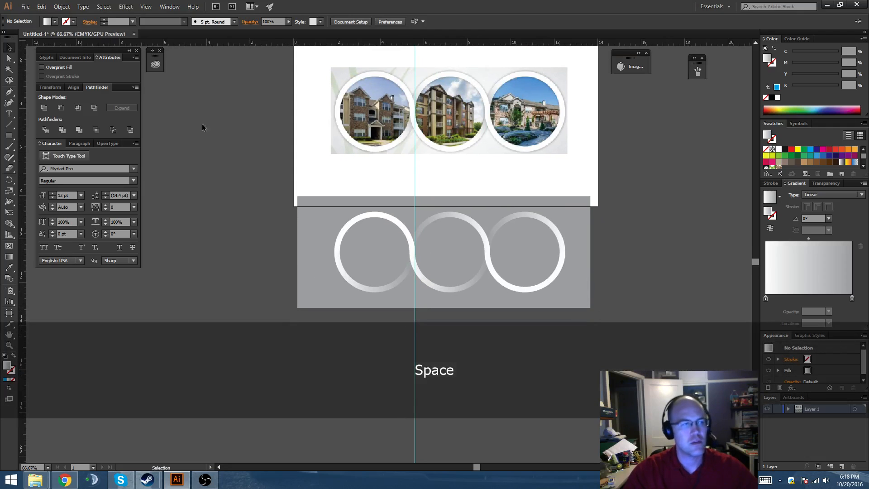
{"action": "left_click_drag", "start_coordinate": [9, 135], "coordinate": [41, 158]}
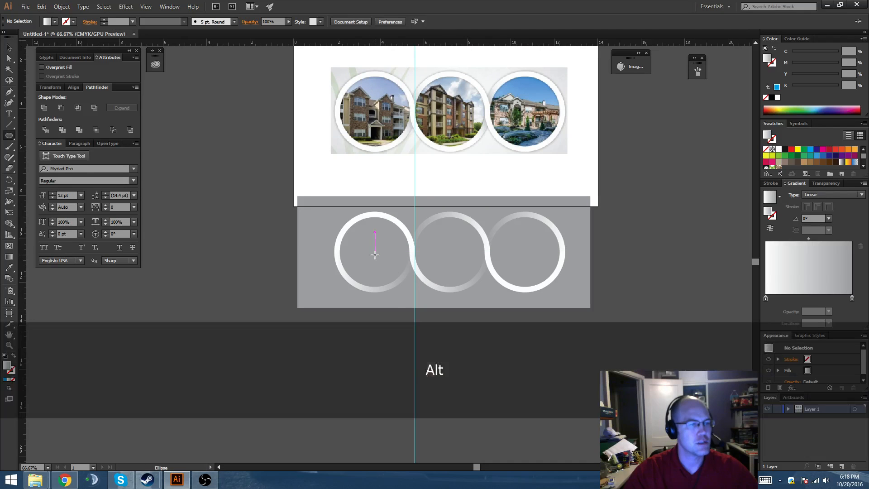
{"action": "mouse_move", "coordinate": [374, 255]}
{"action": "left_mouse_down"}
{"action": "mouse_move", "coordinate": [423, 280]}
{"action": "mouse_move", "coordinate": [254, 279]}
{"action": "left_mouse_up"}
{"action": "key", "text": "v"}
{"action": "key", "text": "Delete"}
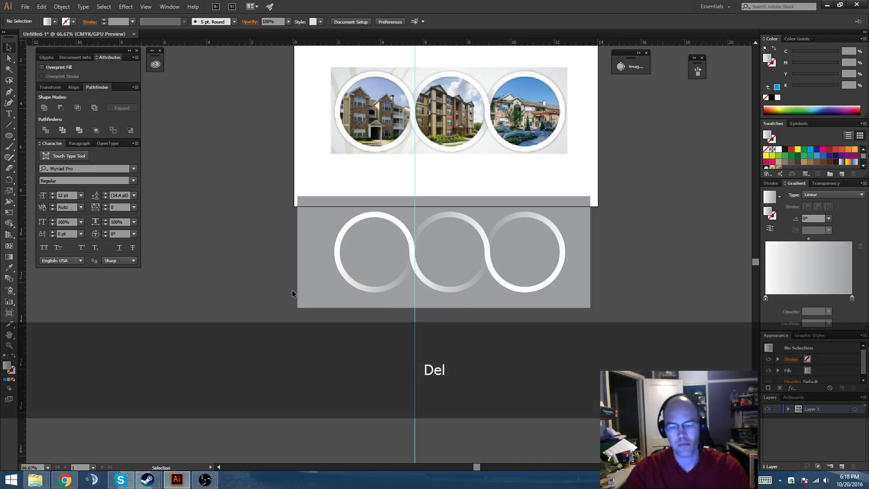